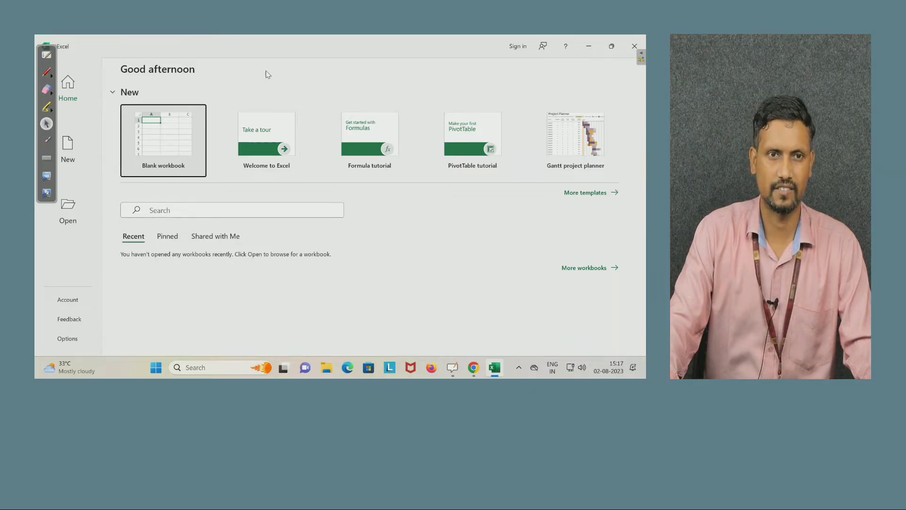
Step: Create a blank workbook and dismiss the product activation notice
{"action": "left_click", "coordinate": [159, 151]}
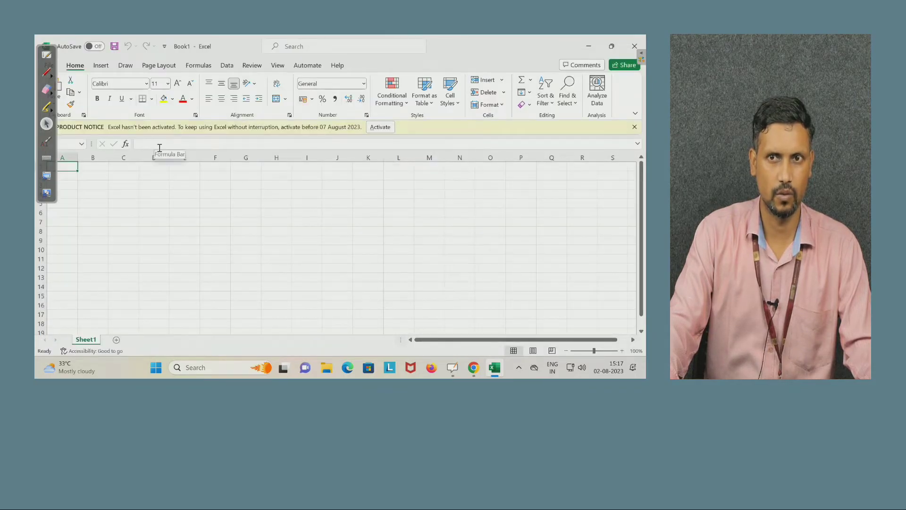
{"action": "left_click", "coordinate": [635, 127]}
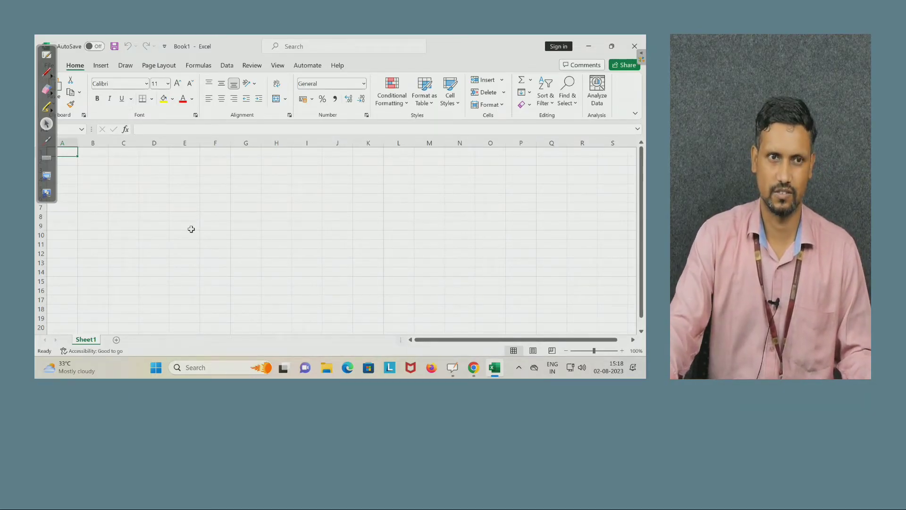
{"action": "left_click", "coordinate": [253, 172]}
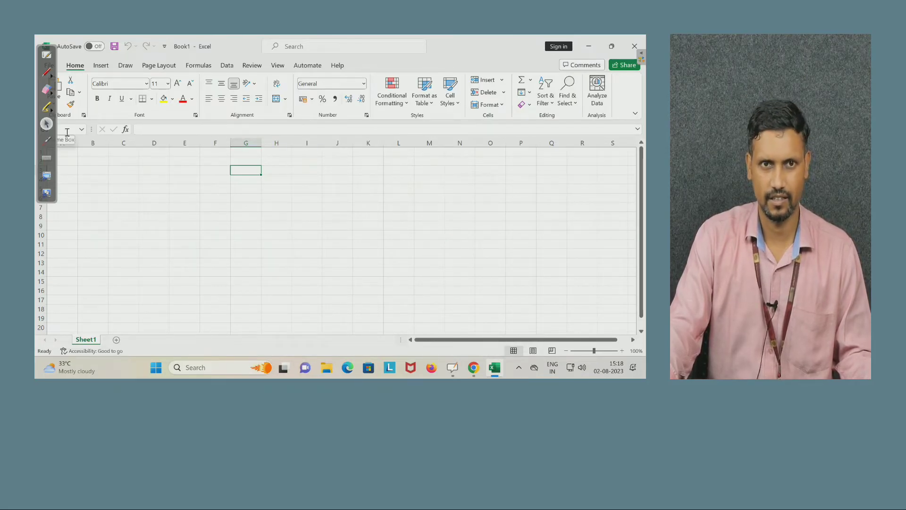
Step: Enter the column headers S.NO., NAME and MARKS in cells A1 to C1
{"action": "left_click", "coordinate": [65, 155]}
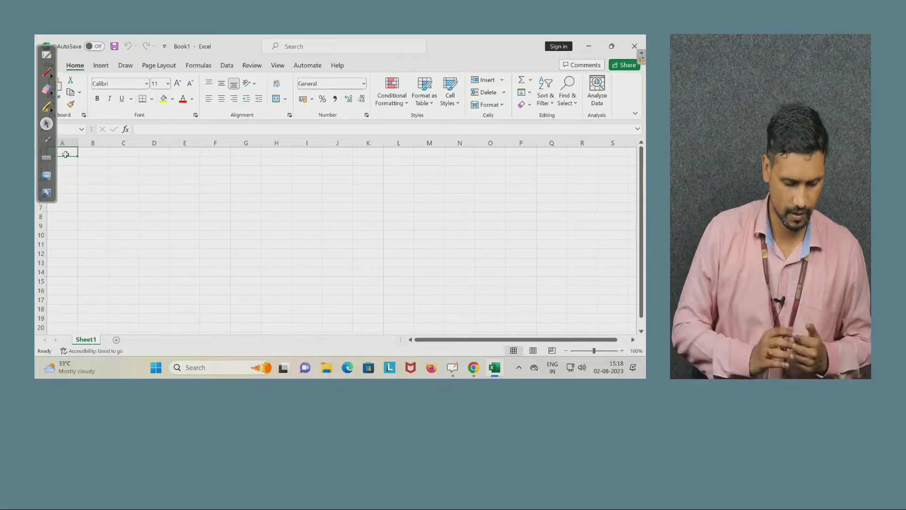
{"action": "type", "text": "S.NO."}
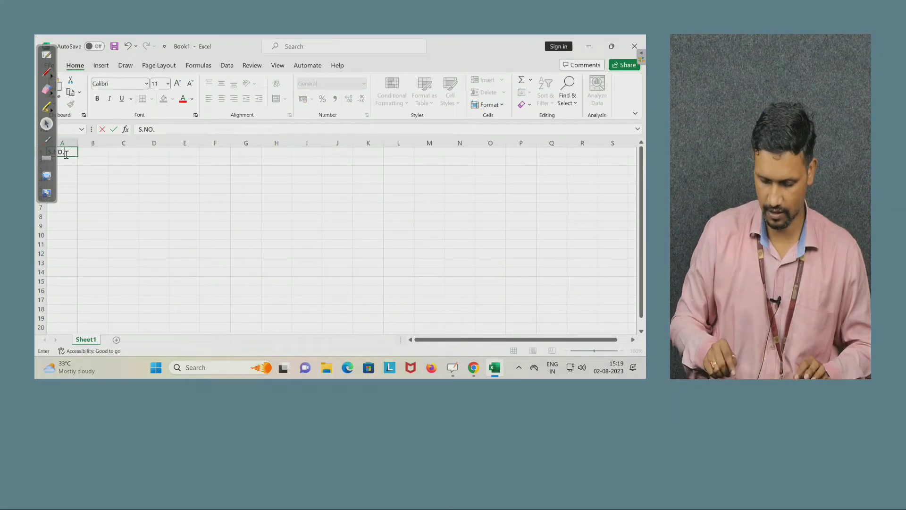
{"action": "key", "text": "Tab"}
{"action": "type", "text": "NAME"}
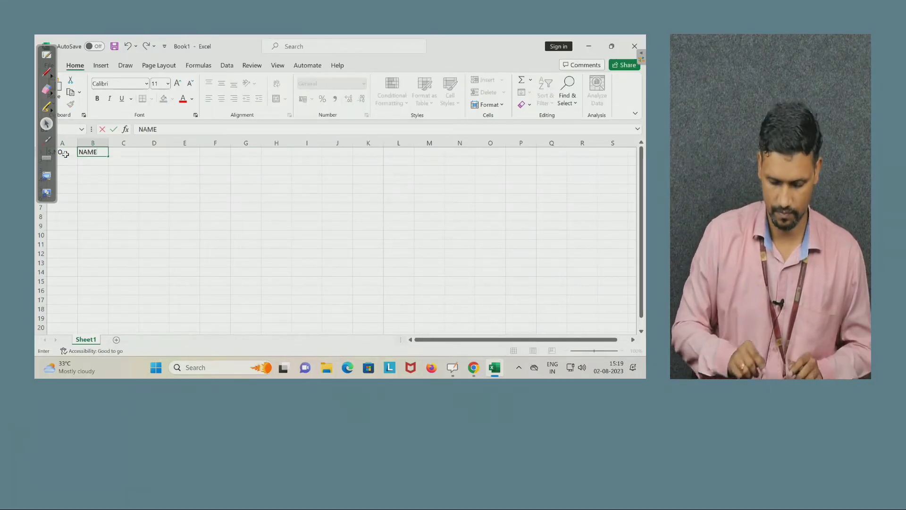
{"action": "key", "text": "Tab"}
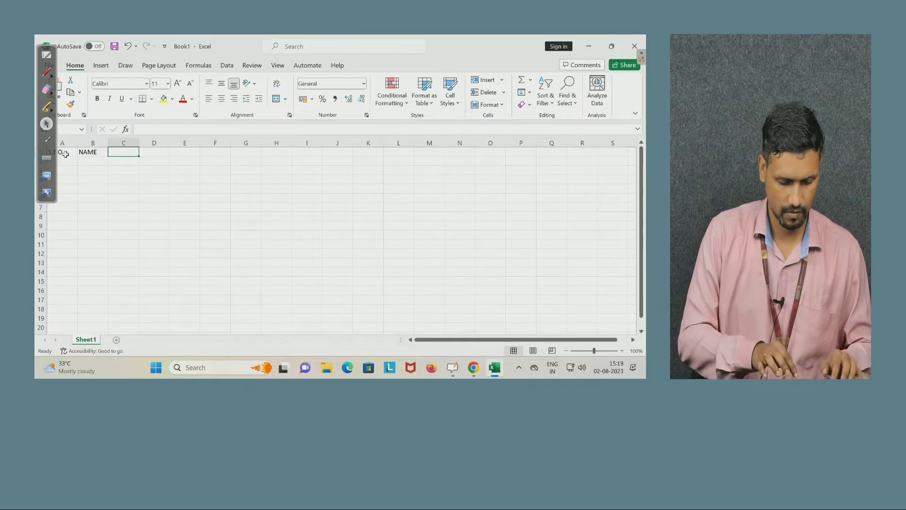
{"action": "type", "text": "MARKS"}
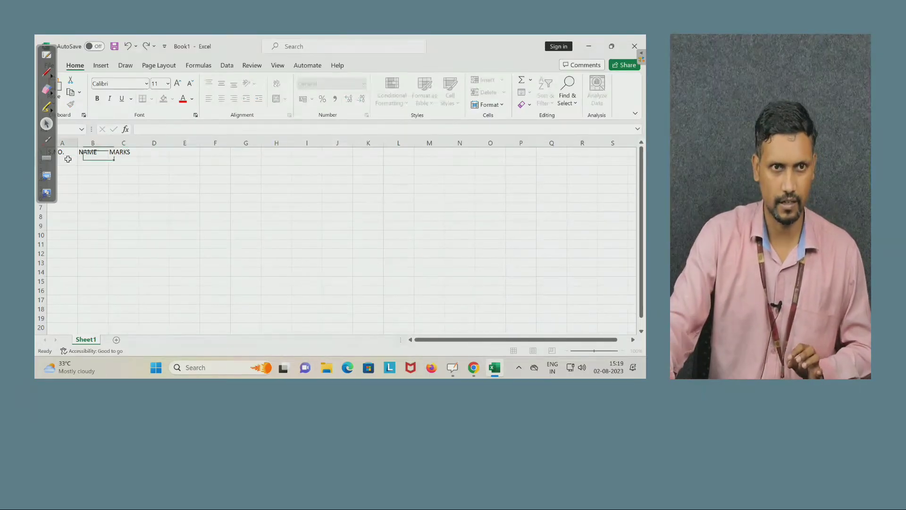
Step: Number the rows 1 to 8 in the S.NO. column, cells A2 to A9
{"action": "left_click", "coordinate": [68, 159]}
{"action": "type", "text": "1"}
{"action": "key", "text": "Return"}
{"action": "type", "text": "2"}
{"action": "key", "text": "Return"}
{"action": "type", "text": "3 4 5 6 7 8"}
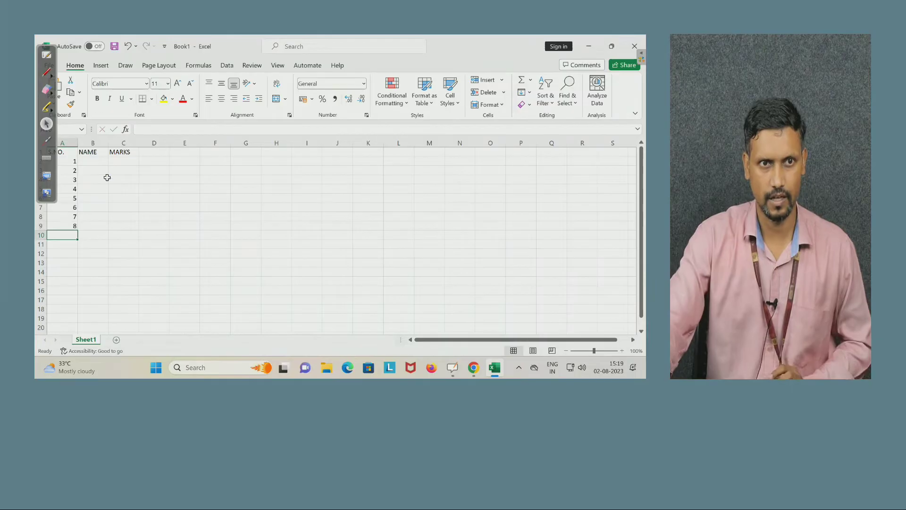
Step: Fill the NAME column for serial numbers 1 to 4 with AT, AY, BG and SK
{"action": "left_click", "coordinate": [95, 162]}
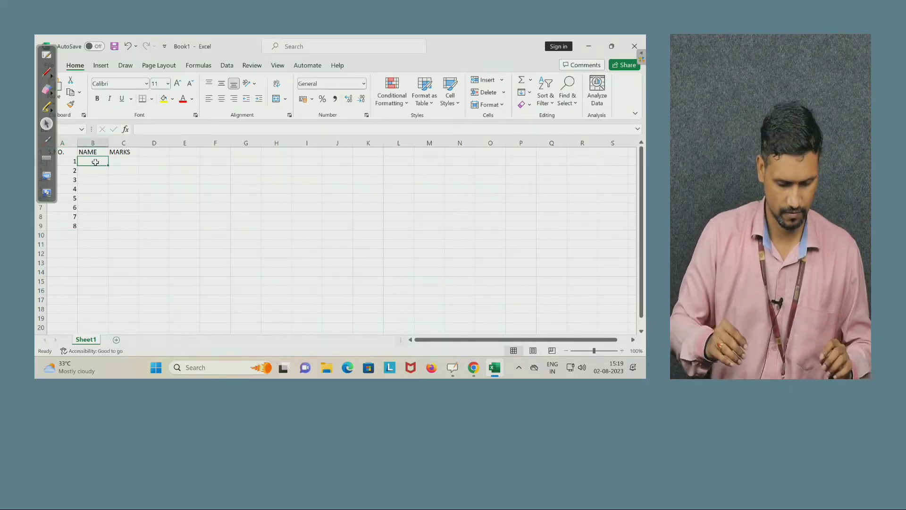
{"action": "type", "text": "AT"}
{"action": "key", "text": "Return"}
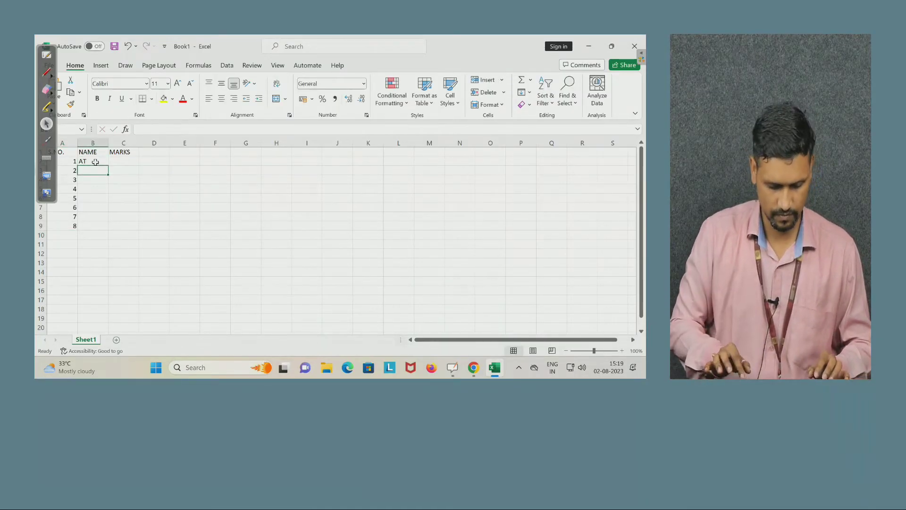
{"action": "type", "text": "AY"}
{"action": "key", "text": "Return"}
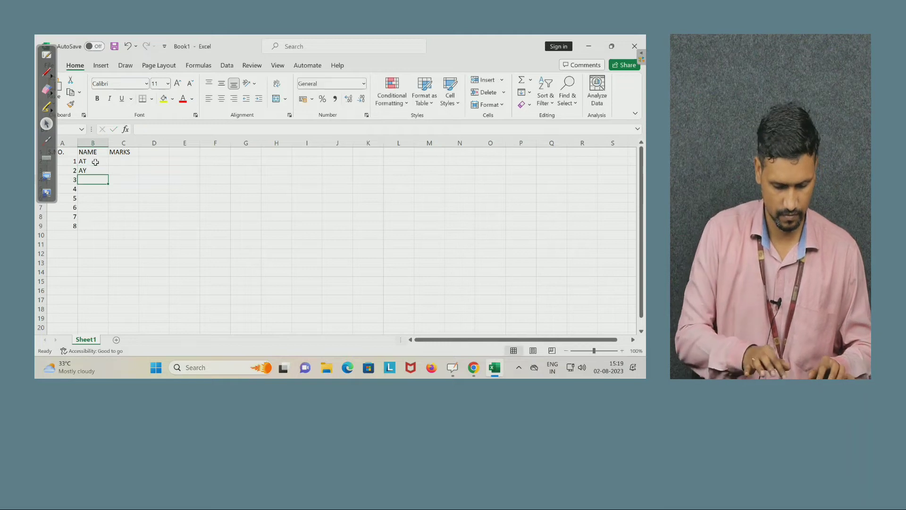
{"action": "type", "text": "BG"}
{"action": "key", "text": "Return"}
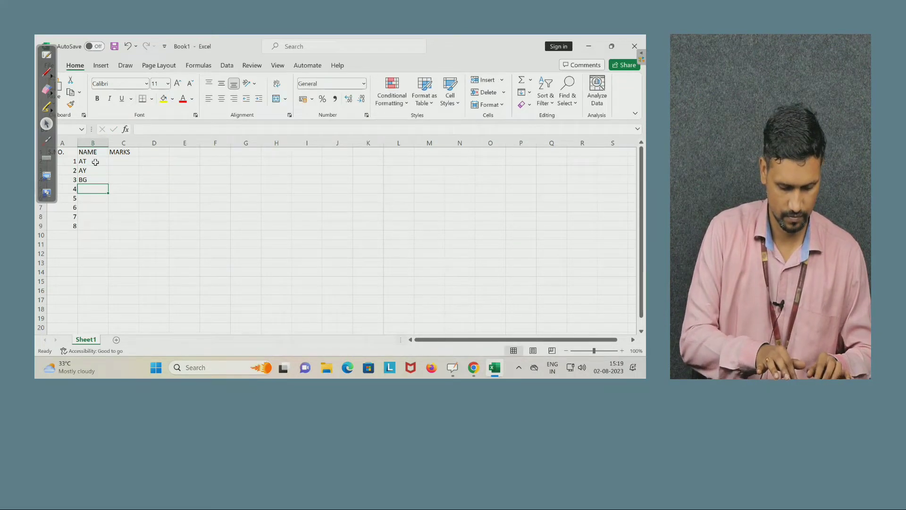
{"action": "type", "text": "SK"}
{"action": "key", "text": "Return"}
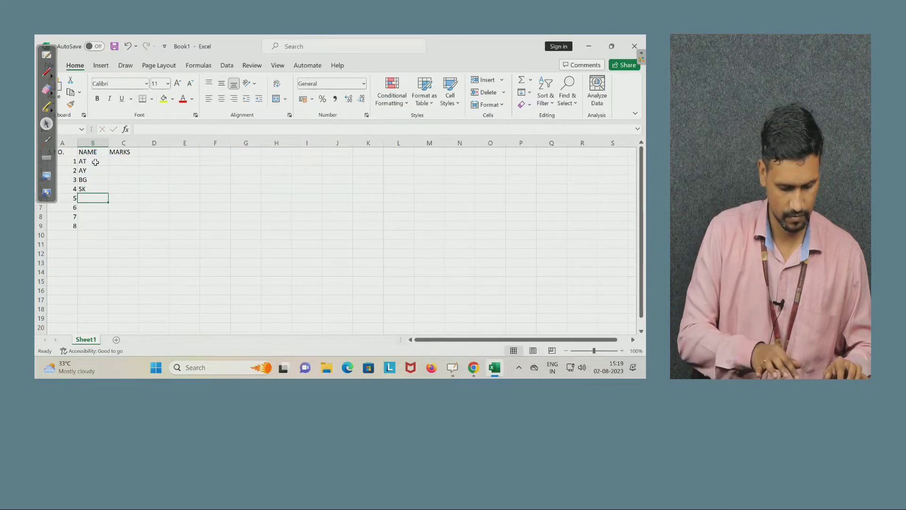
Step: Fill the NAME column for serial numbers 5 to 8 with BS, PH, CE and ME
{"action": "type", "text": "BG"}
{"action": "key", "text": "BackSpace"}
{"action": "type", "text": "S"}
{"action": "key", "text": "Return"}
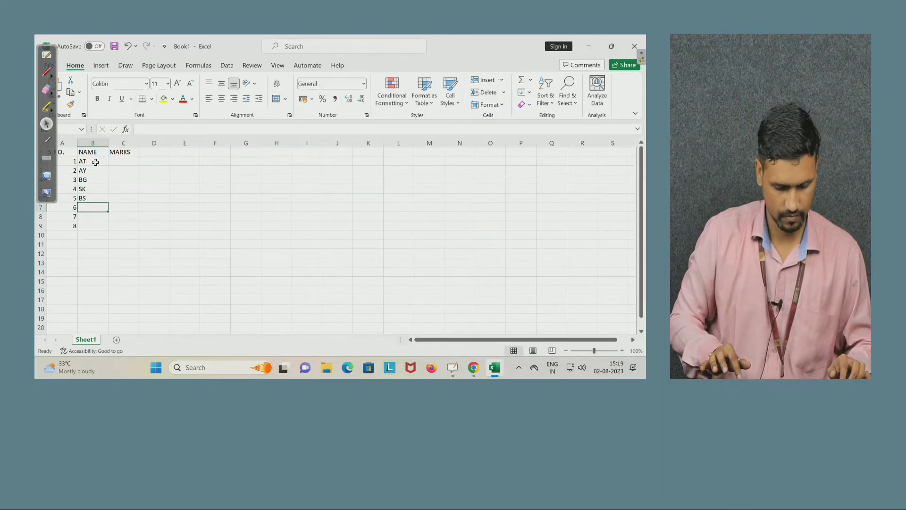
{"action": "type", "text": "PH"}
{"action": "key", "text": "Return"}
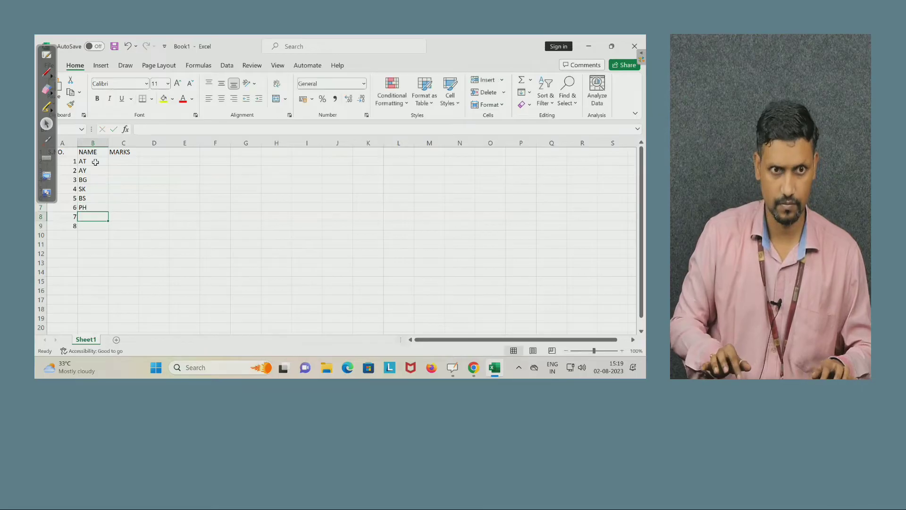
{"action": "type", "text": "C"}
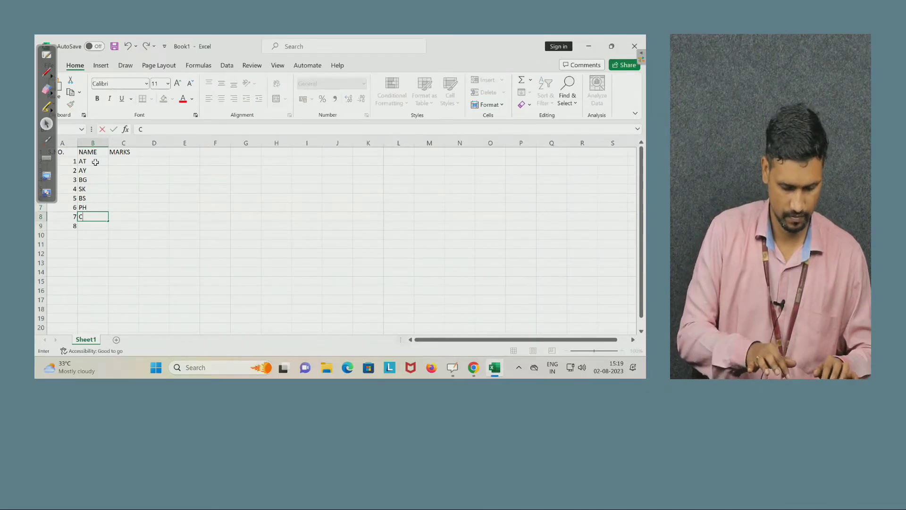
{"action": "type", "text": "E"}
{"action": "key", "text": "Return"}
{"action": "type", "text": "ME"}
{"action": "key", "text": "Return"}
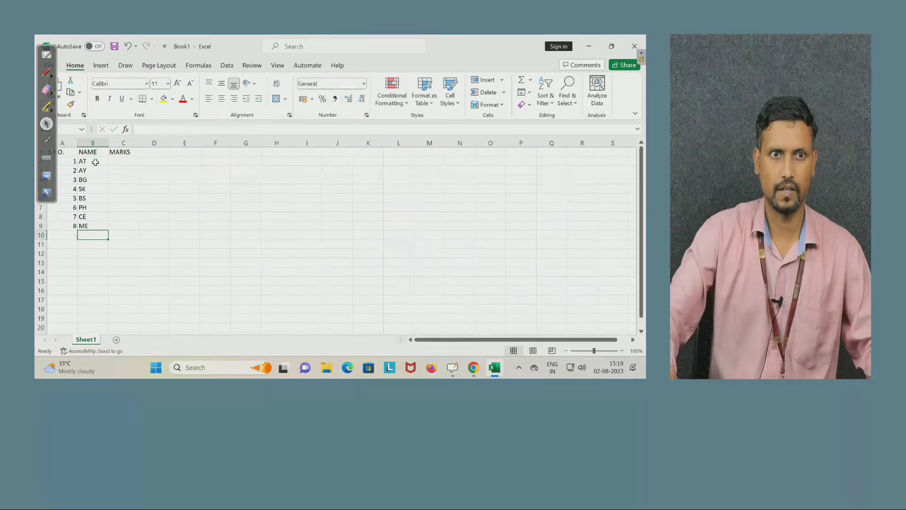
Step: Enter the marks 85, 96, 45, 12 and 16 in cells C2 to C6
{"action": "left_click", "coordinate": [122, 162]}
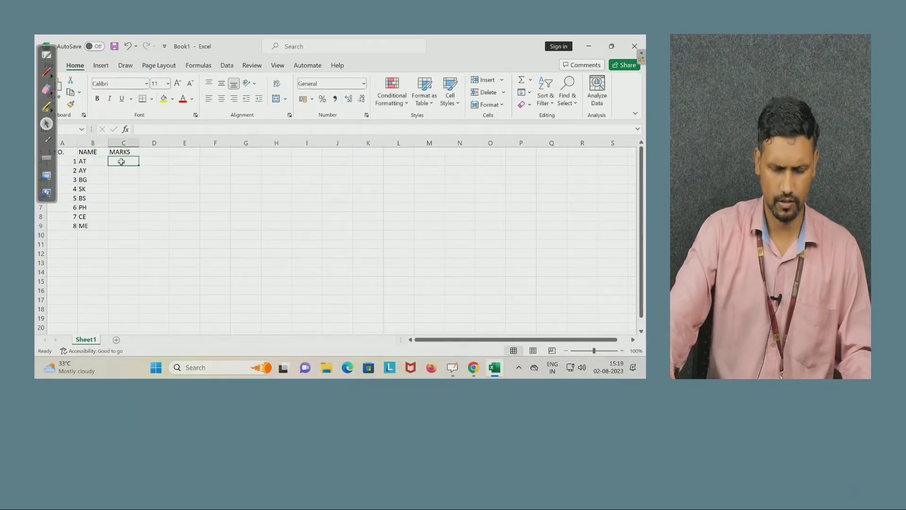
{"action": "type", "text": "85"}
{"action": "key", "text": "Return"}
{"action": "type", "text": "96"}
{"action": "key", "text": "Return"}
{"action": "type", "text": "45"}
{"action": "key", "text": "Return"}
{"action": "type", "text": "12"}
{"action": "key", "text": "Return"}
{"action": "type", "text": "16"}
{"action": "key", "text": "Return"}
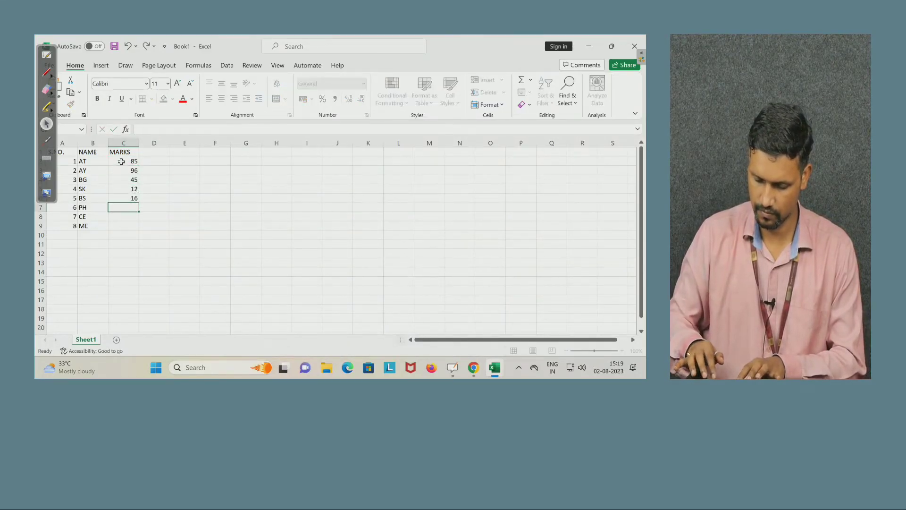
Step: Enter the marks 56, 73 and 62 in cells C7 to C9 to complete the MARKS column
{"action": "type", "text": "56"}
{"action": "key", "text": "Return"}
{"action": "type", "text": "73"}
{"action": "key", "text": "Return"}
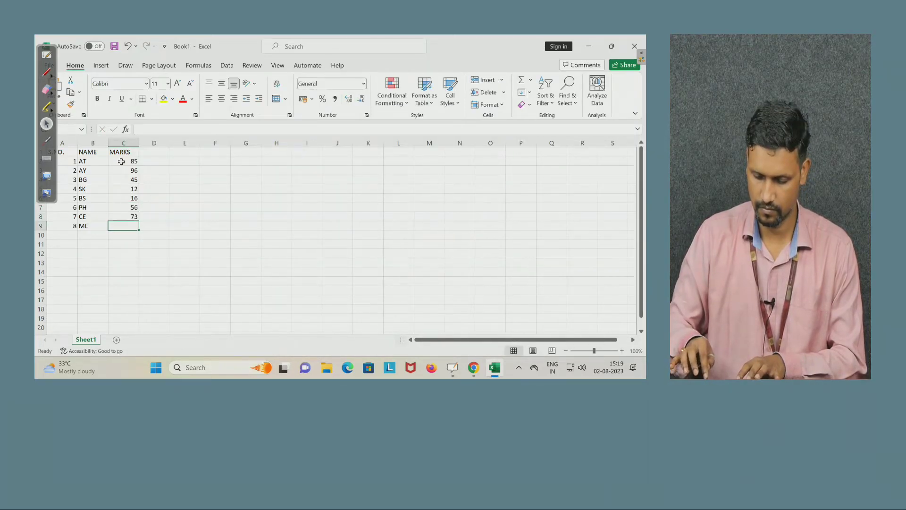
{"action": "type", "text": "62"}
{"action": "key", "text": "Return"}
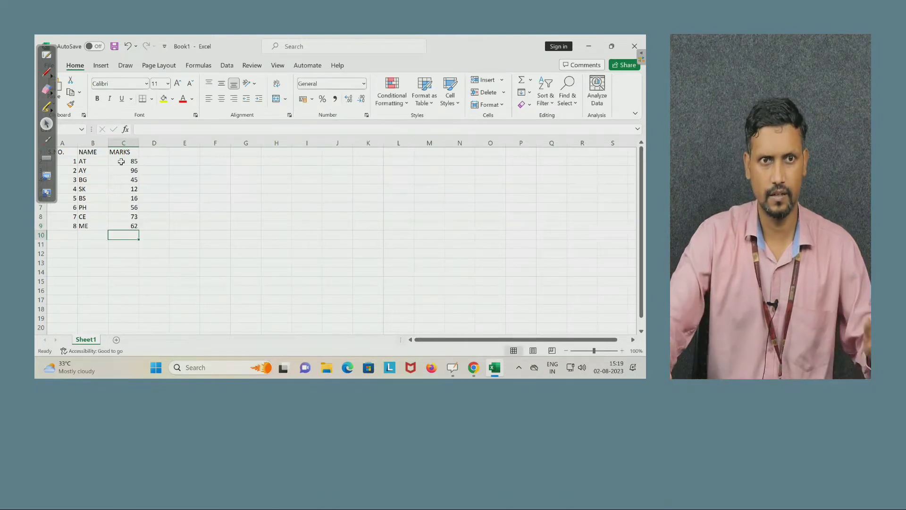
Step: Make the header row S.NO., NAME and MARKS bold
{"action": "left_click", "coordinate": [160, 195]}
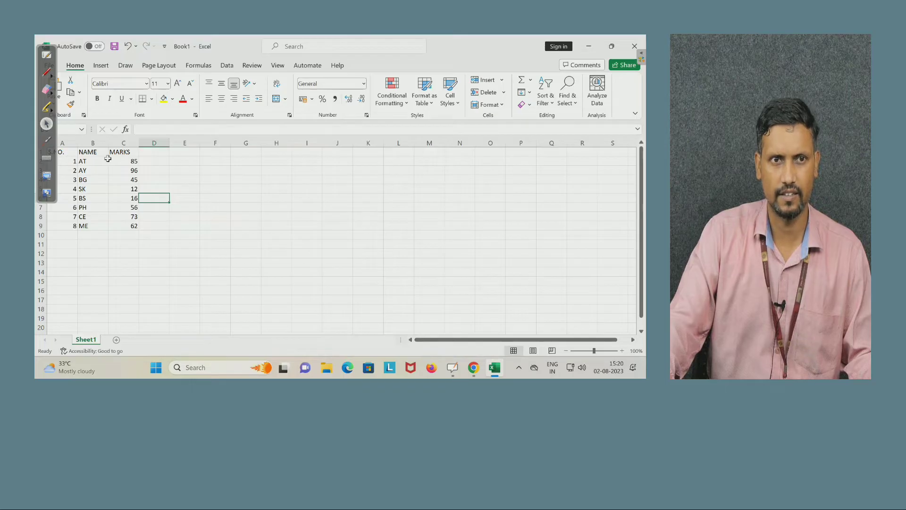
{"action": "left_click_drag", "start_coordinate": [85, 151], "coordinate": [117, 150]}
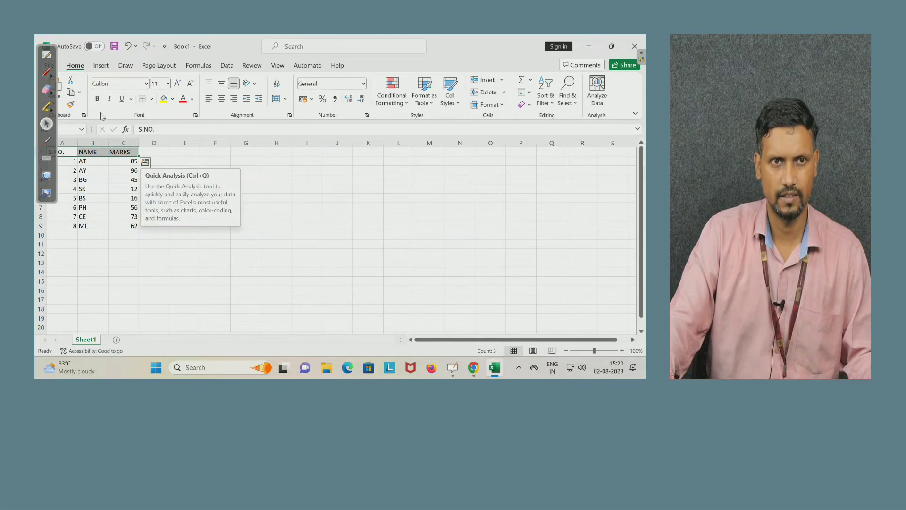
{"action": "left_click", "coordinate": [98, 98]}
{"action": "left_click", "coordinate": [233, 193]}
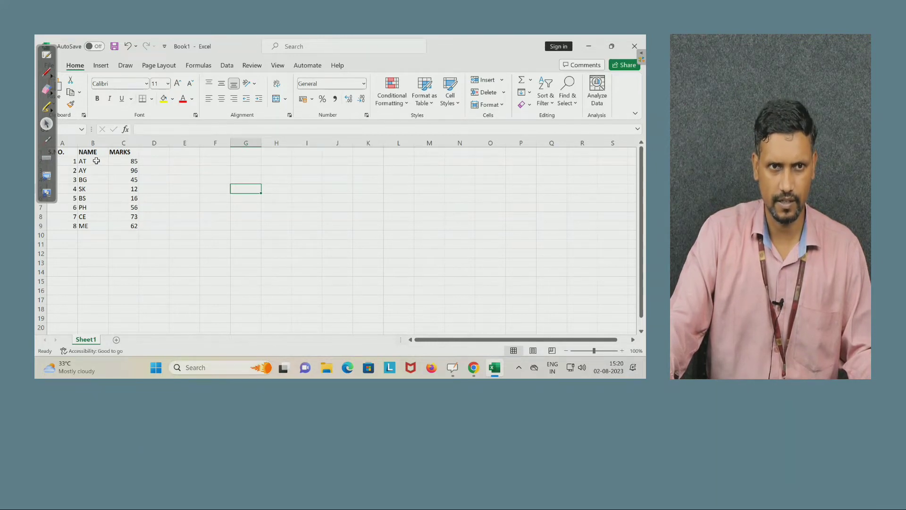
Step: Insert a basic 2-D line chart of the NAME and MARKS data in B1:C9 and dismiss the accessibility tip
{"action": "left_click_drag", "start_coordinate": [95, 152], "coordinate": [124, 227]}
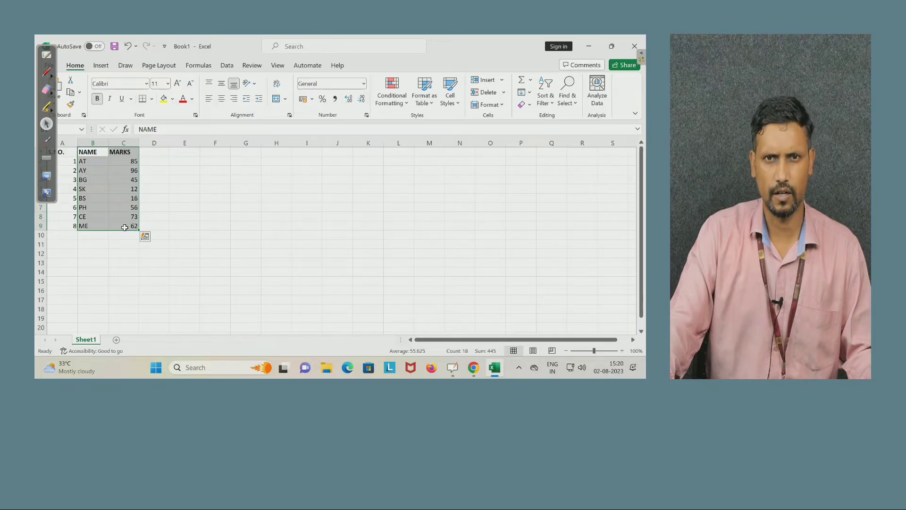
{"action": "left_click", "coordinate": [95, 66]}
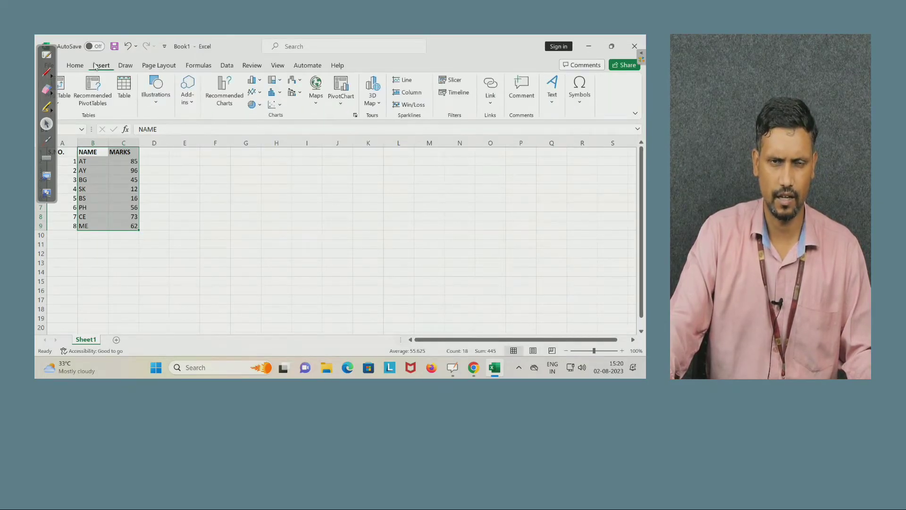
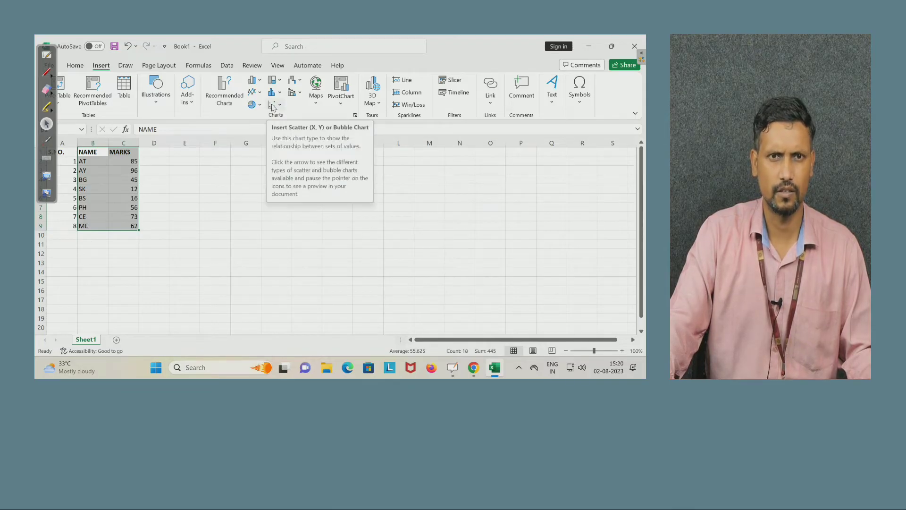
{"action": "left_click", "coordinate": [253, 92]}
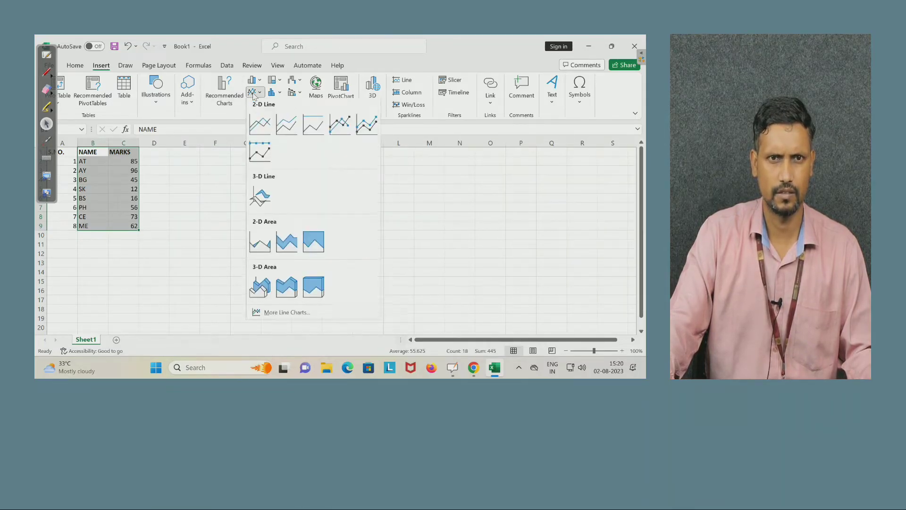
{"action": "left_click", "coordinate": [260, 124]}
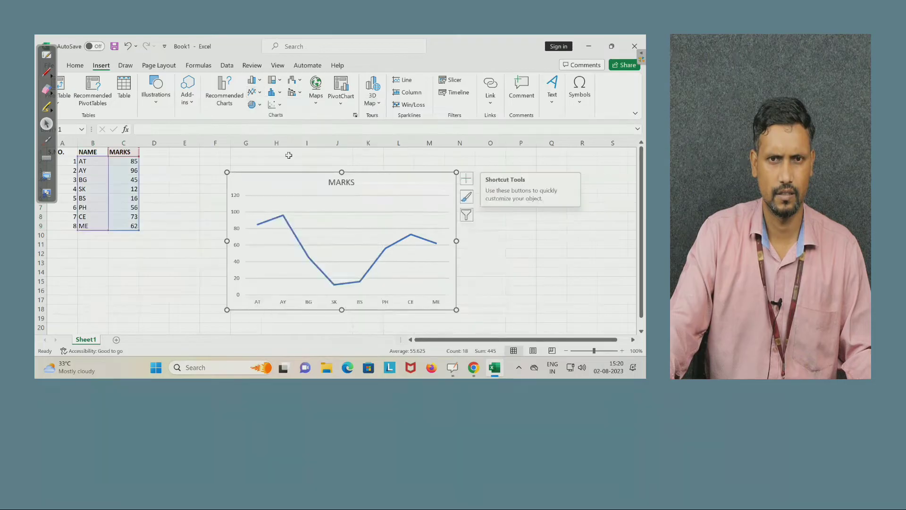
{"action": "left_click", "coordinate": [538, 254]}
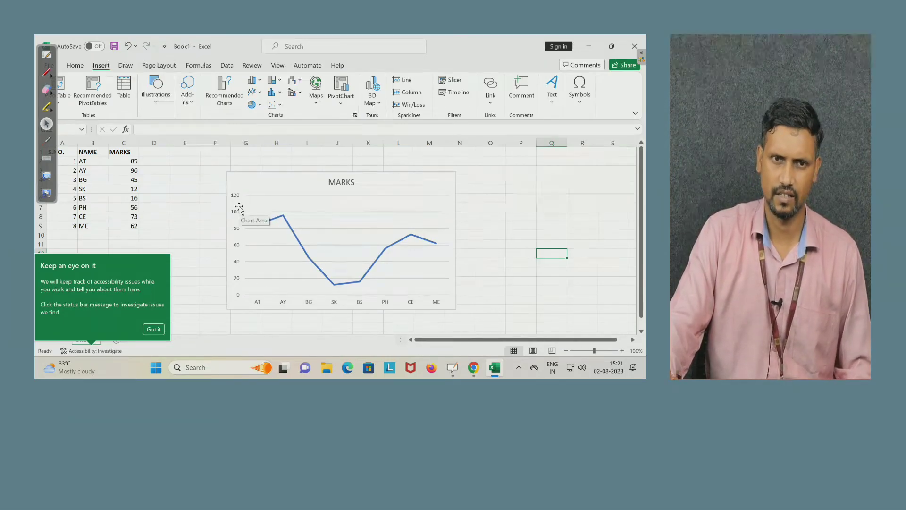
{"action": "left_click", "coordinate": [154, 329]}
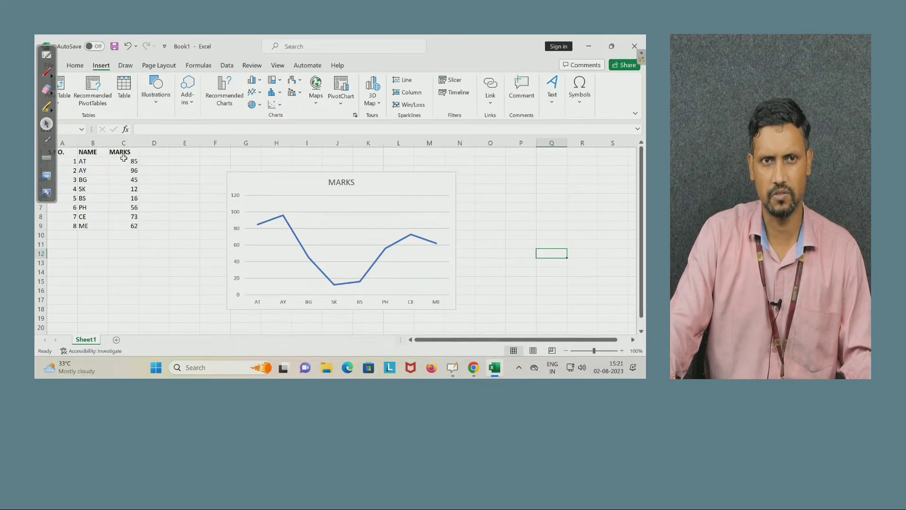
Step: Enter the label TOTAL in cell B10 below the names
{"action": "left_click", "coordinate": [118, 235]}
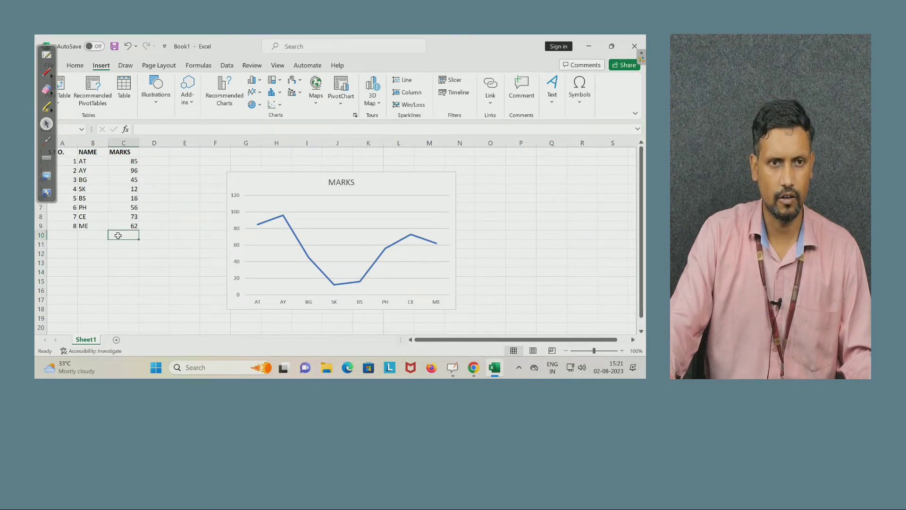
{"action": "left_click", "coordinate": [85, 235]}
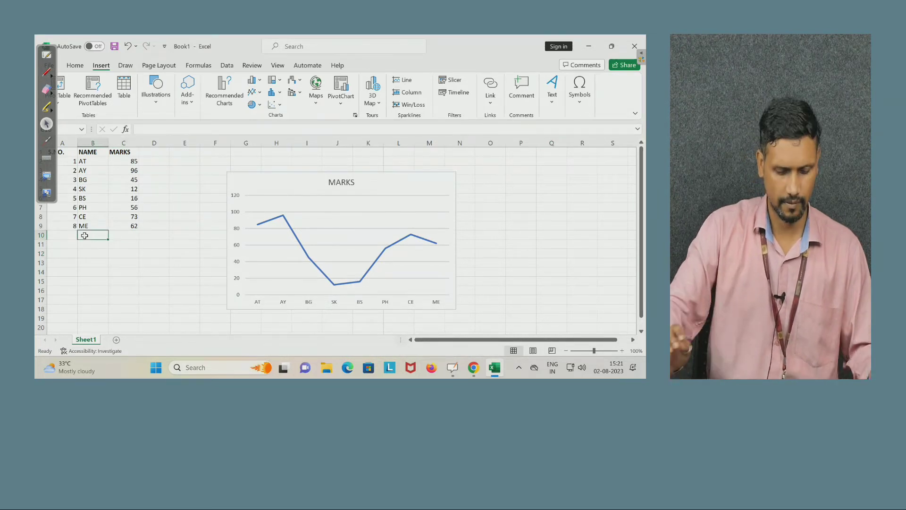
{"action": "type", "text": "TOTAL"}
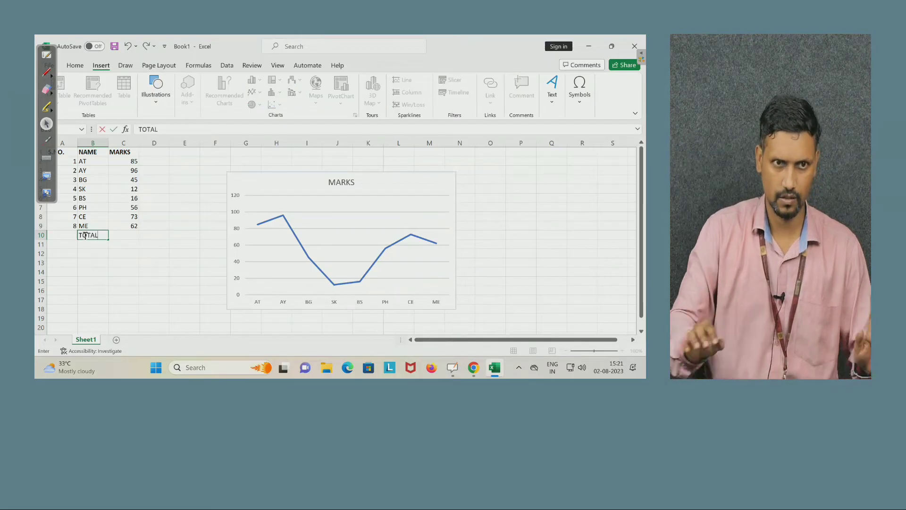
Step: Total the marks in cell C10 with the formula =SUM(C2:C9)
{"action": "left_click", "coordinate": [122, 234]}
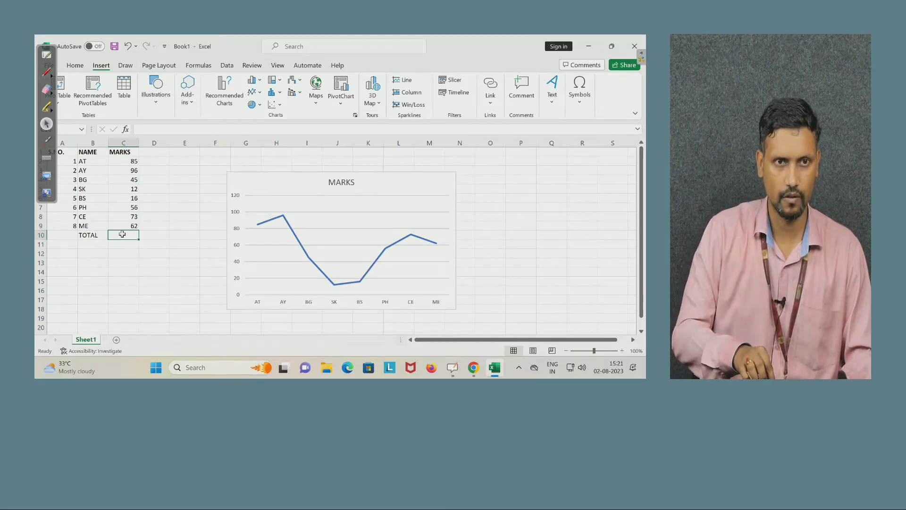
{"action": "type", "text": "="}
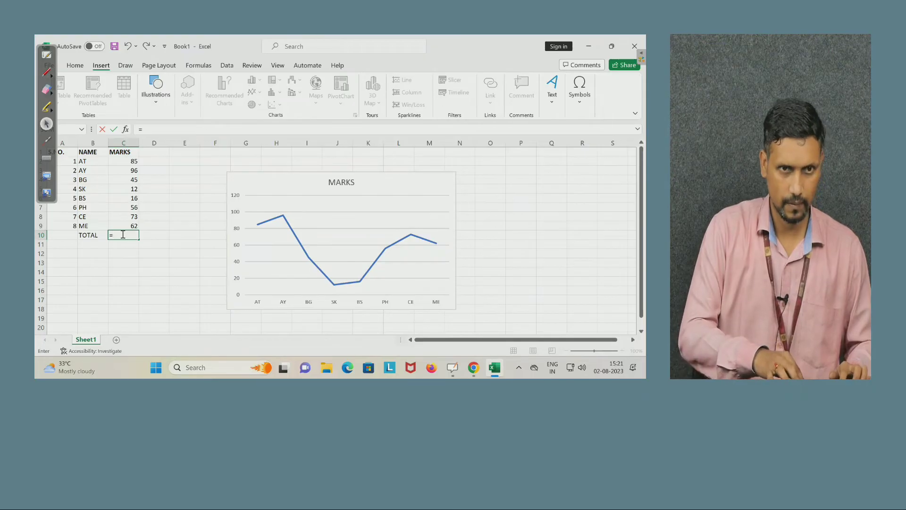
{"action": "type", "text": "SUM"}
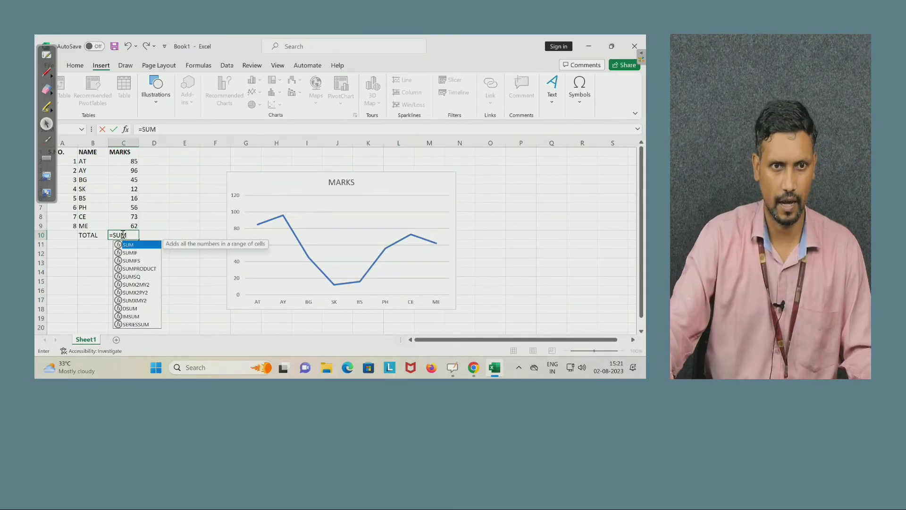
{"action": "double_click", "coordinate": [129, 245]}
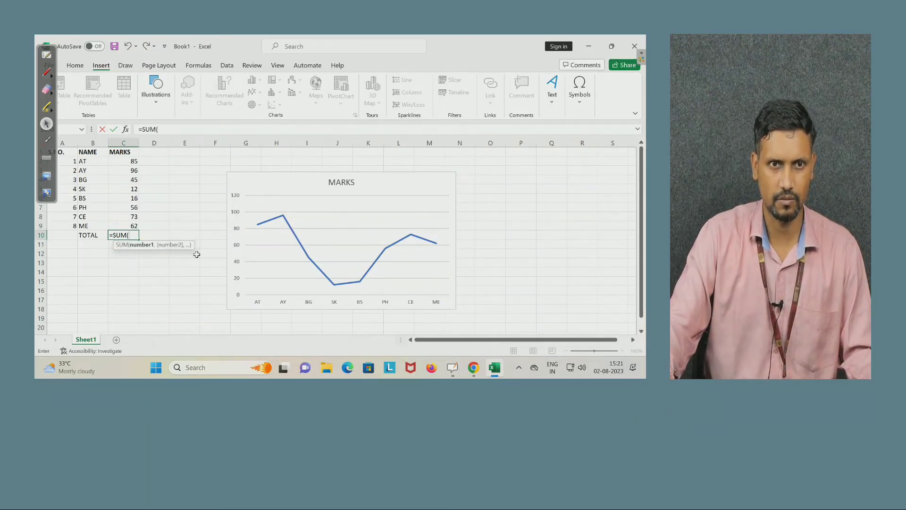
{"action": "left_click_drag", "start_coordinate": [128, 161], "coordinate": [133, 225]}
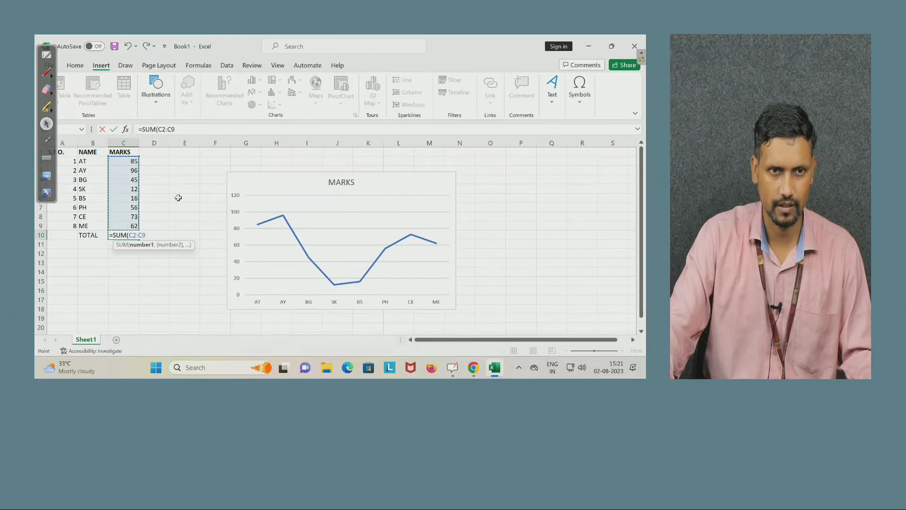
{"action": "type", "text": ")"}
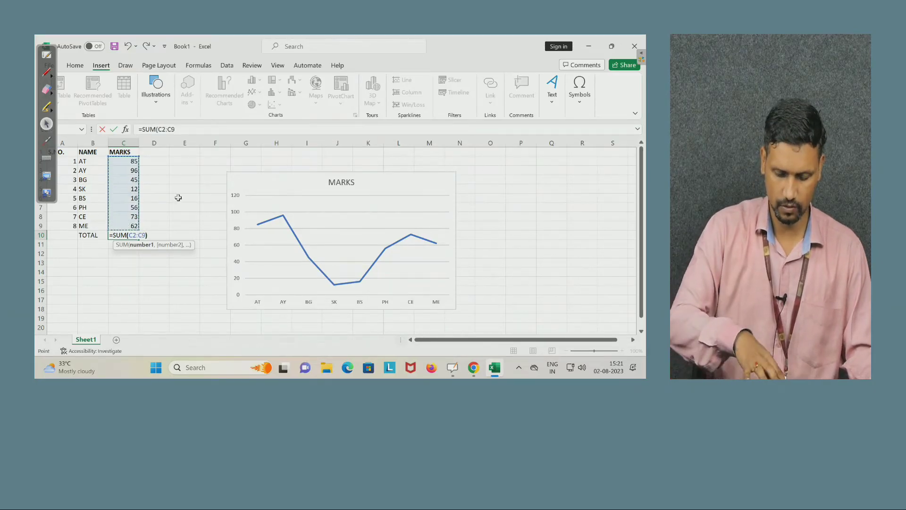
{"action": "key", "text": "Return"}
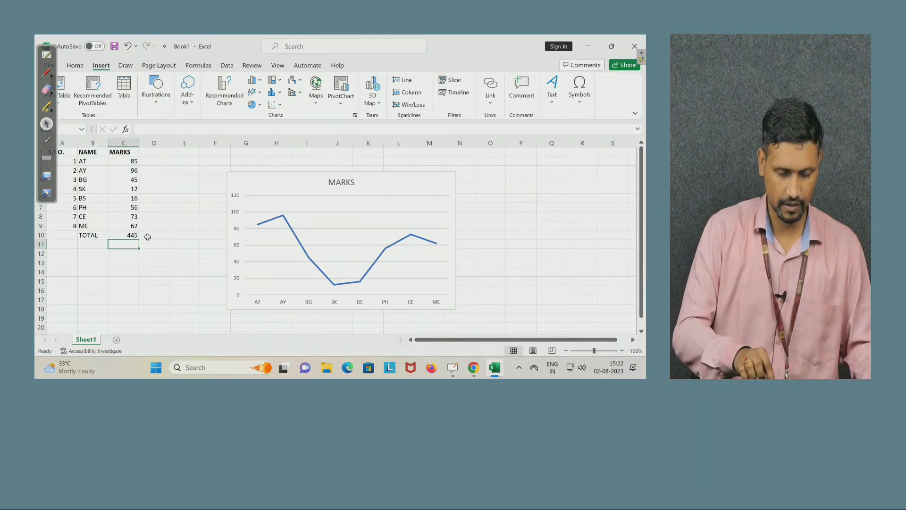
{"action": "type", "text": "=A"}
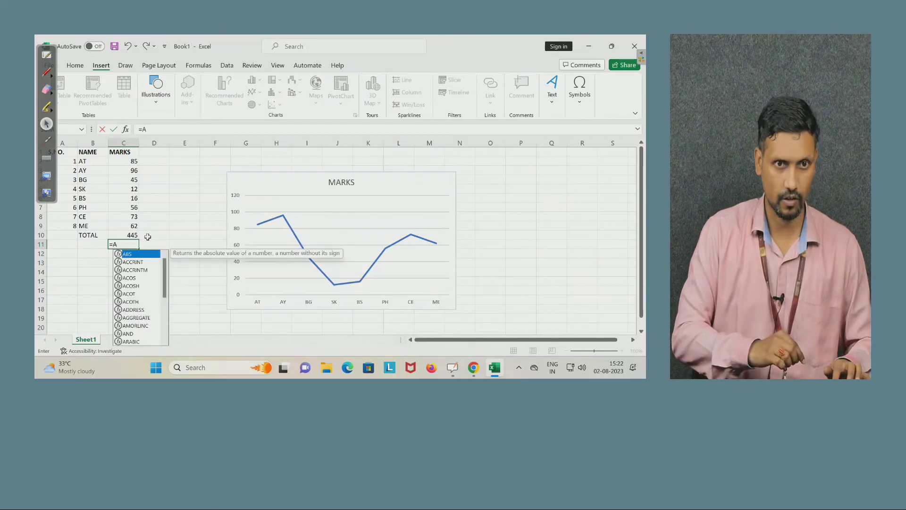
{"action": "type", "text": "DD"}
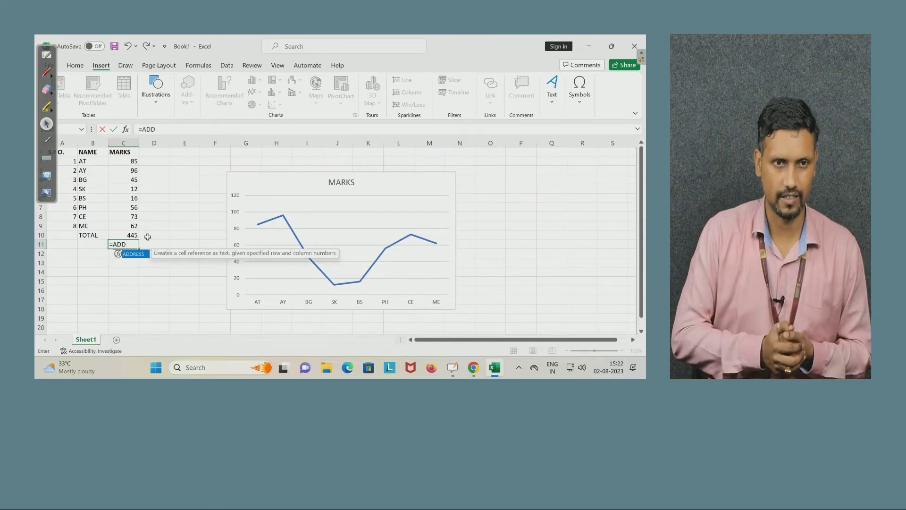
{"action": "key", "text": "BackSpace"}
{"action": "key", "text": "BackSpace"}
{"action": "key", "text": "BackSpace"}
{"action": "key", "text": "BackSpace"}
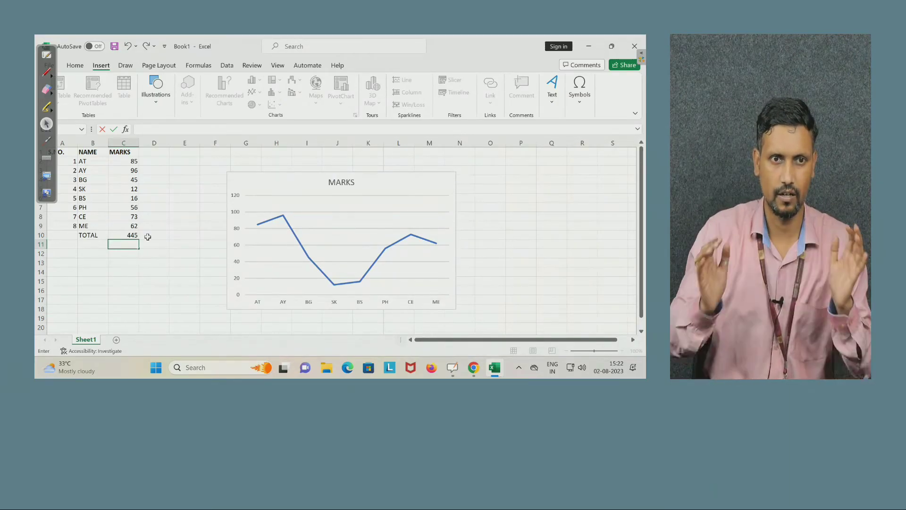
Step: Enter the label AVERAGE in cell B11 below TOTAL
{"action": "left_click", "coordinate": [96, 242]}
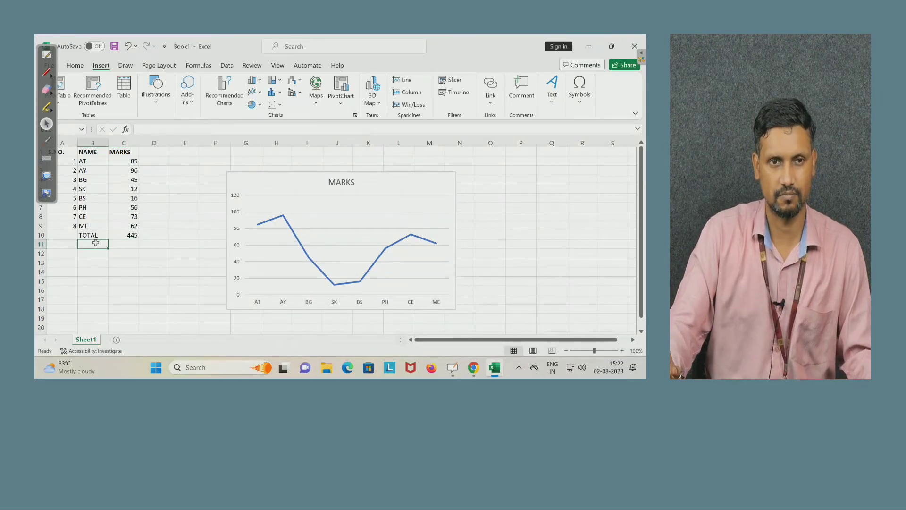
{"action": "type", "text": "A"}
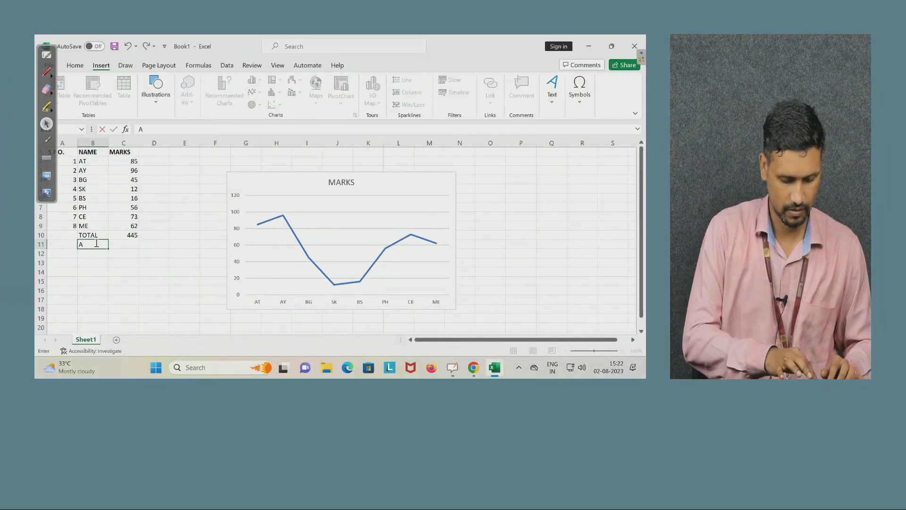
{"action": "type", "text": "VERAGE"}
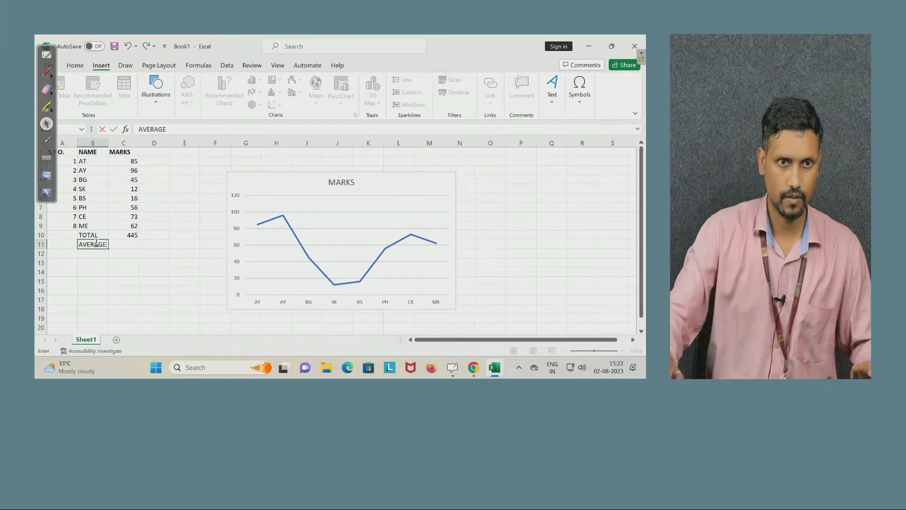
Step: Calculate the average of the marks in cell C11 with the formula =AVERAGE(C2:C9)
{"action": "left_click", "coordinate": [123, 245]}
{"action": "type", "text": "="}
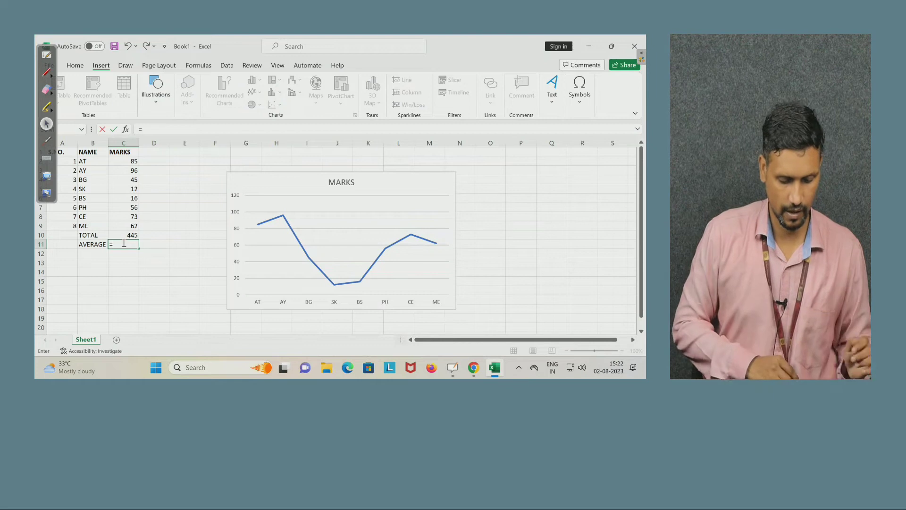
{"action": "type", "text": "AV"}
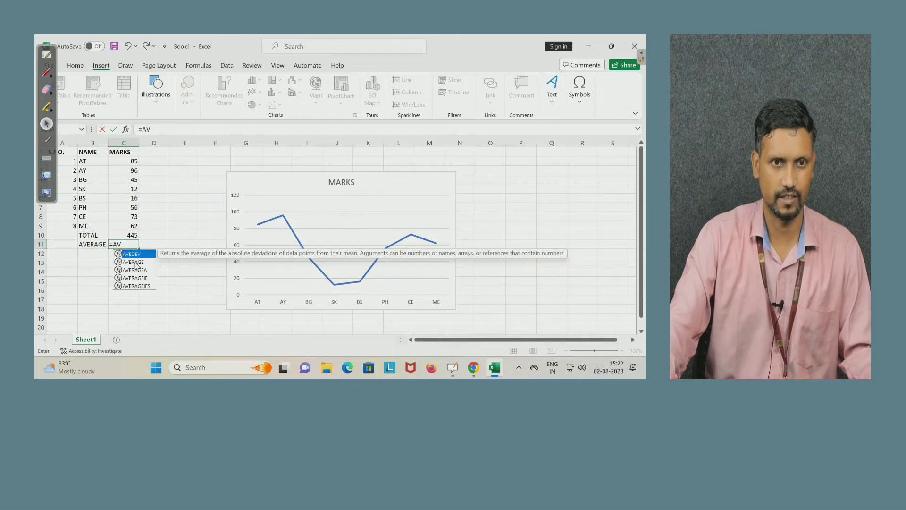
{"action": "double_click", "coordinate": [135, 262]}
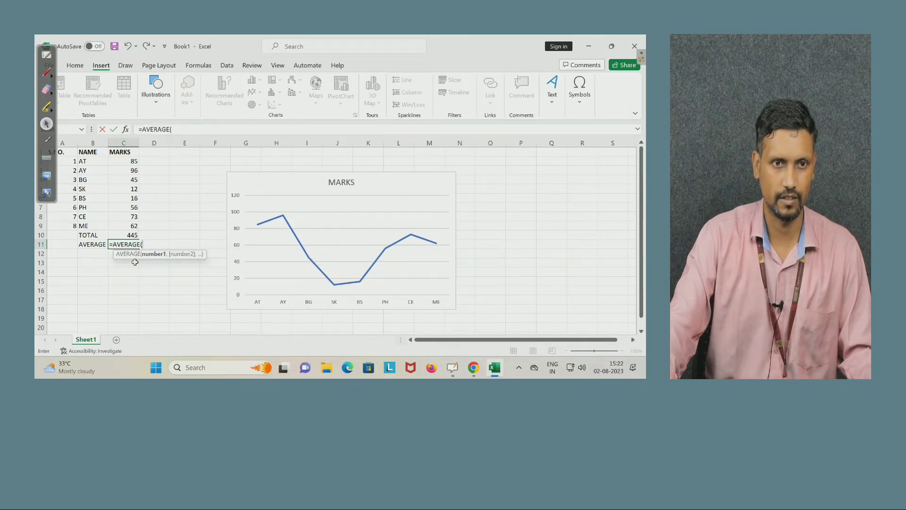
{"action": "left_click_drag", "start_coordinate": [127, 161], "coordinate": [125, 227]}
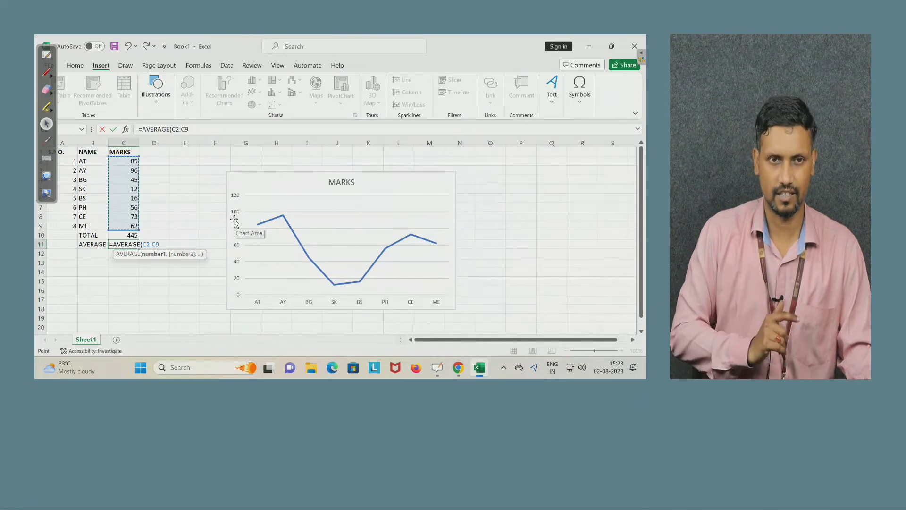
{"action": "type", "text": ")"}
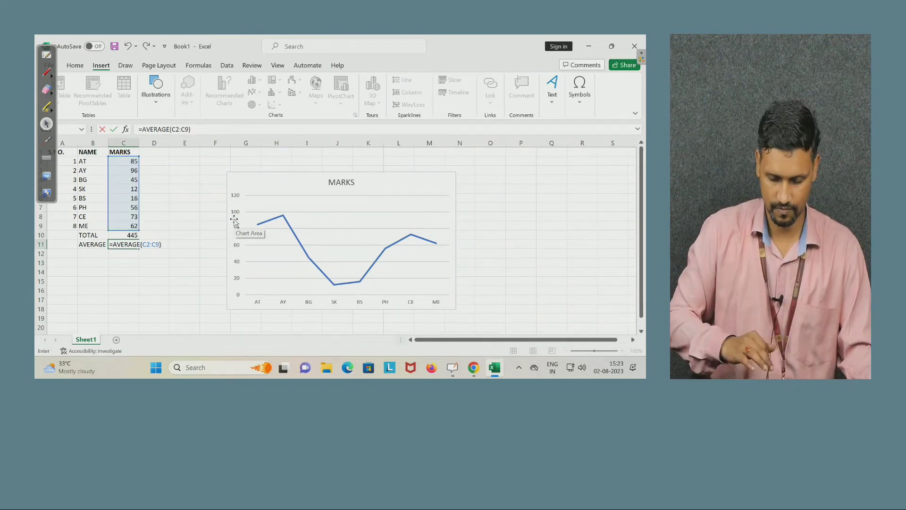
{"action": "key", "text": "Return"}
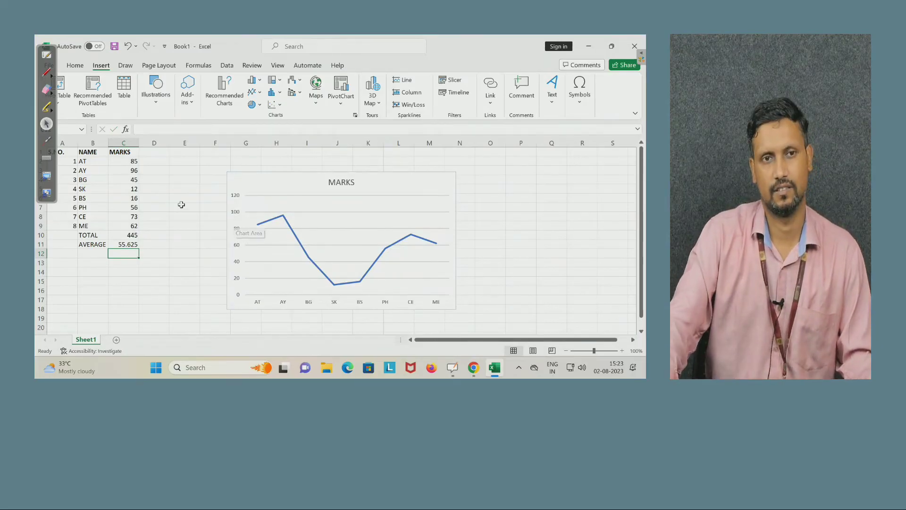
{"action": "left_click", "coordinate": [118, 160]}
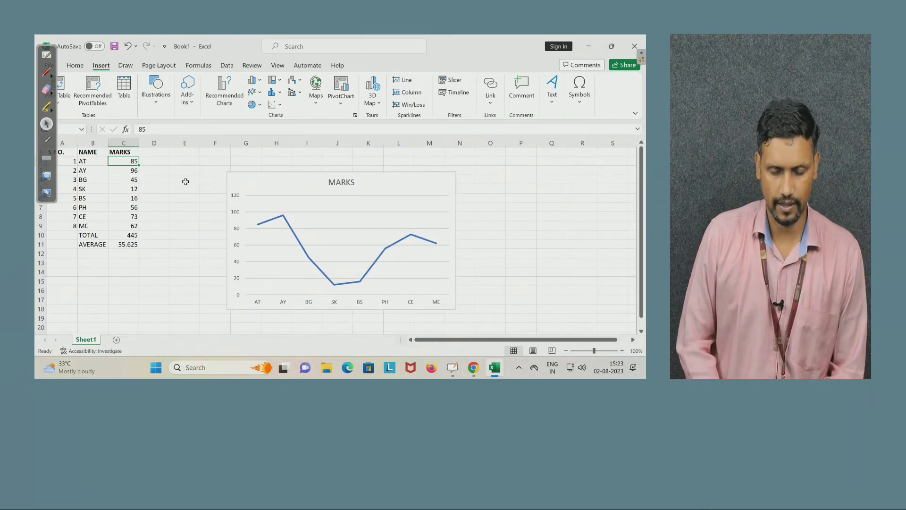
{"action": "key", "text": "Up"}
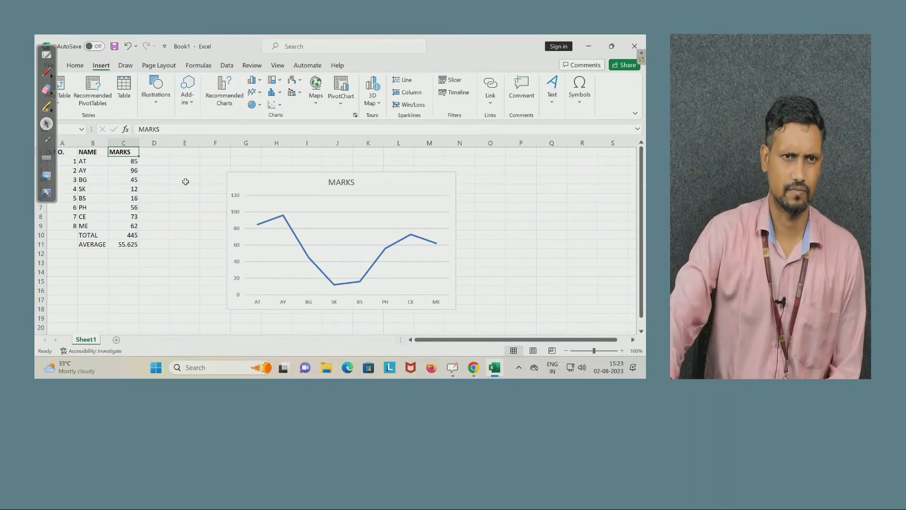
{"action": "left_click", "coordinate": [126, 245]}
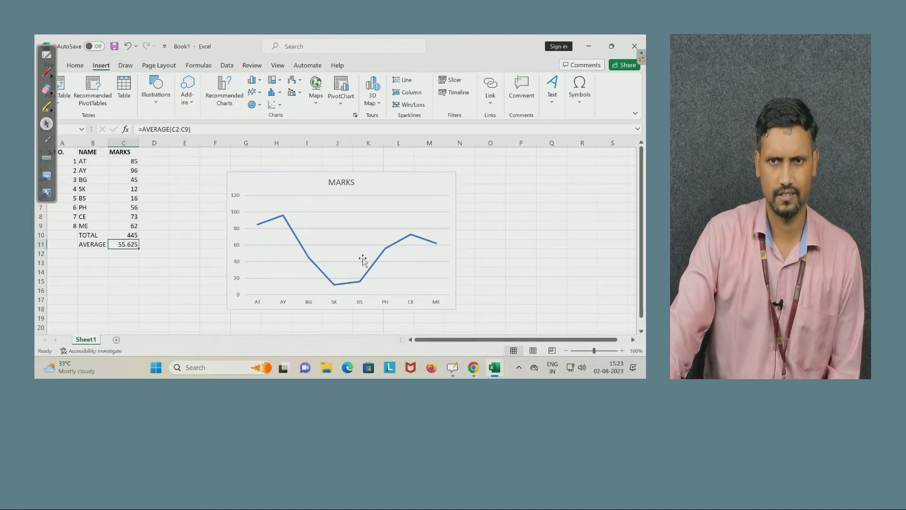
{"action": "left_click", "coordinate": [125, 161]}
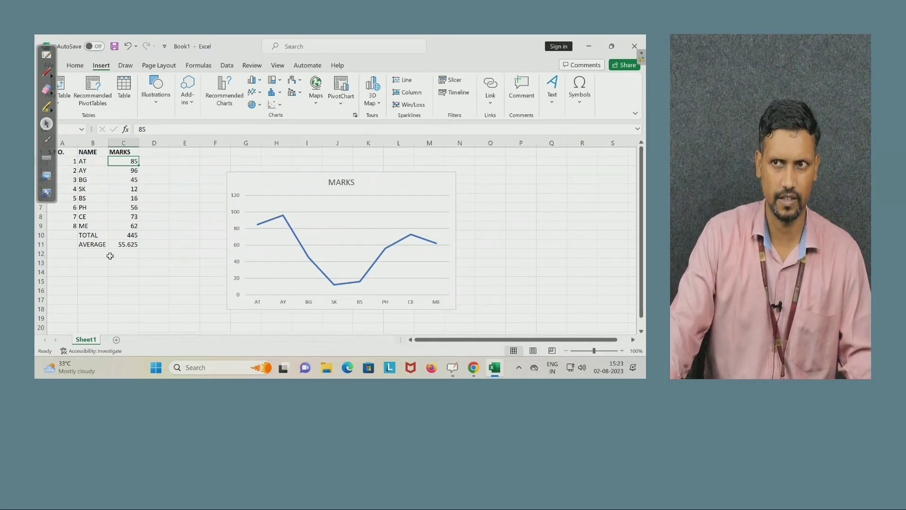
{"action": "scroll", "coordinate": [141, 258], "scroll_direction": "down", "scroll_amount": 20}
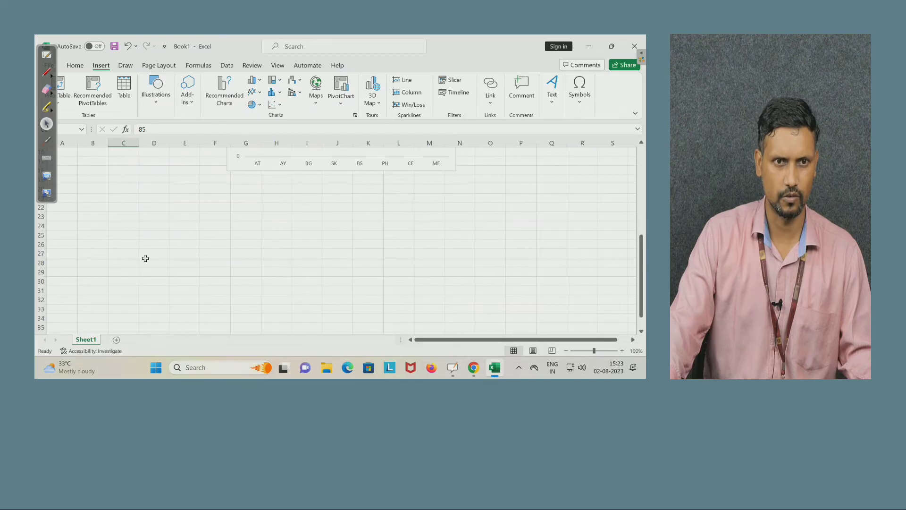
{"action": "scroll", "coordinate": [145, 258], "scroll_direction": "down", "scroll_amount": 17}
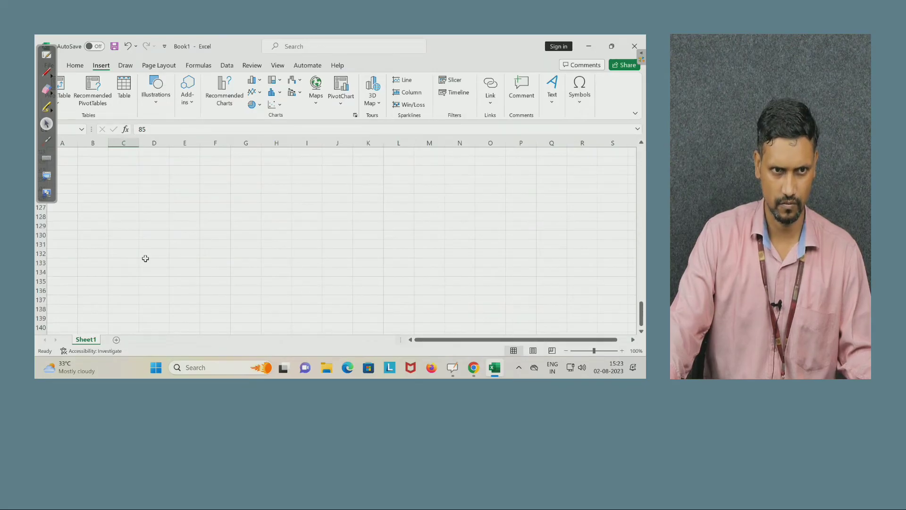
{"action": "scroll", "coordinate": [145, 259], "scroll_direction": "up", "scroll_amount": 20}
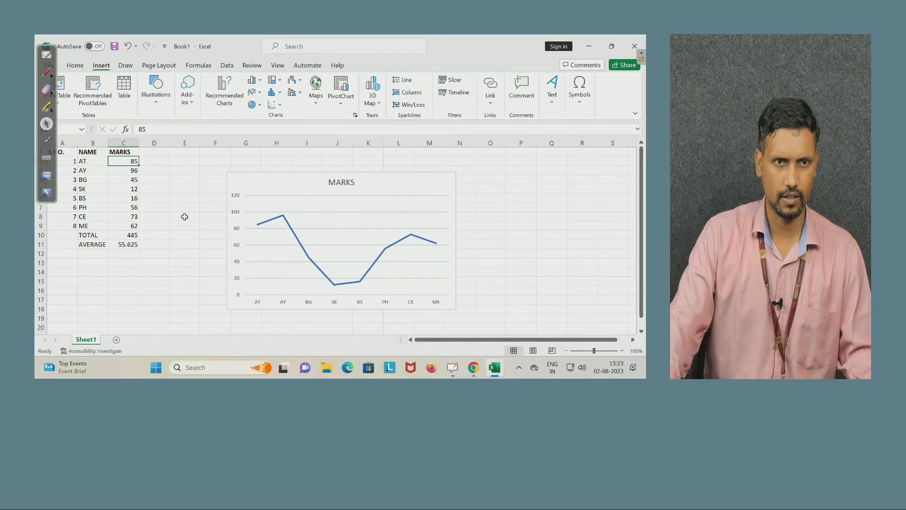
Step: Jump between the MARKS header in C1 and the last filled cell C11 of the column, ending on cell C2
{"action": "left_click", "coordinate": [121, 153]}
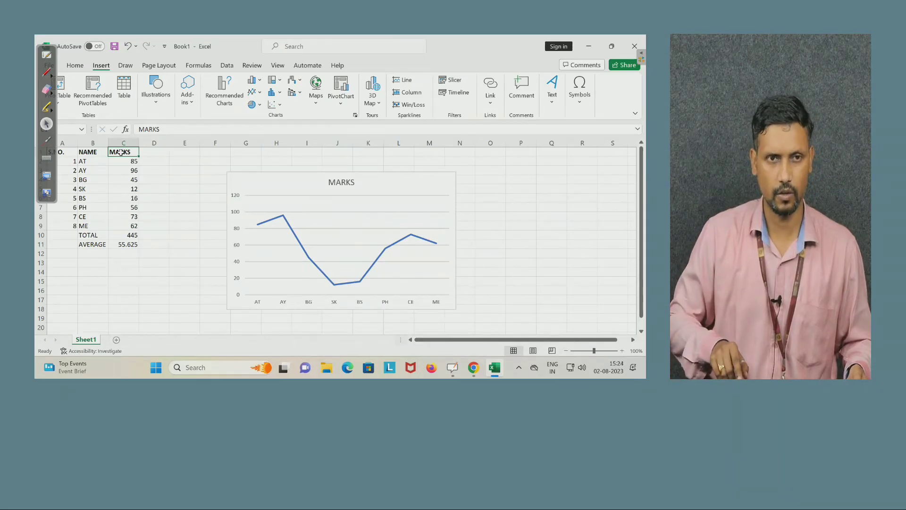
{"action": "key", "text": "ctrl+Down"}
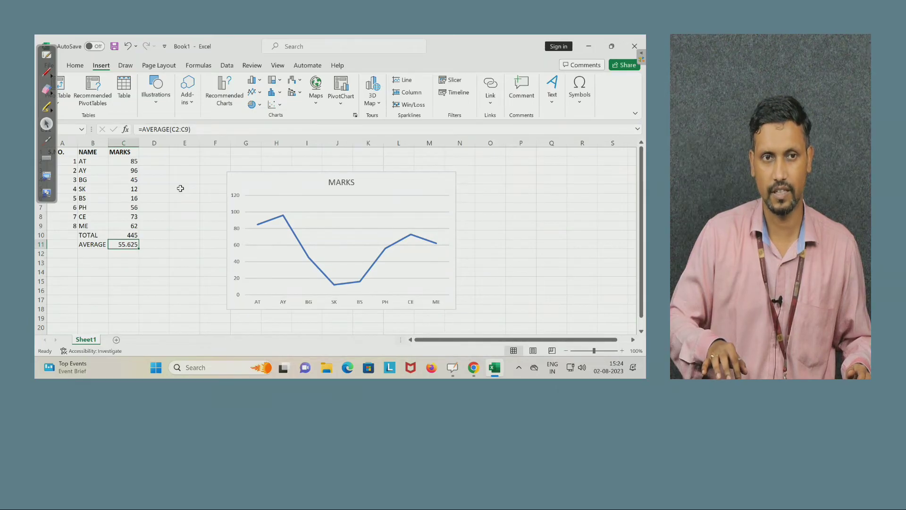
{"action": "key", "text": "ctrl+Up"}
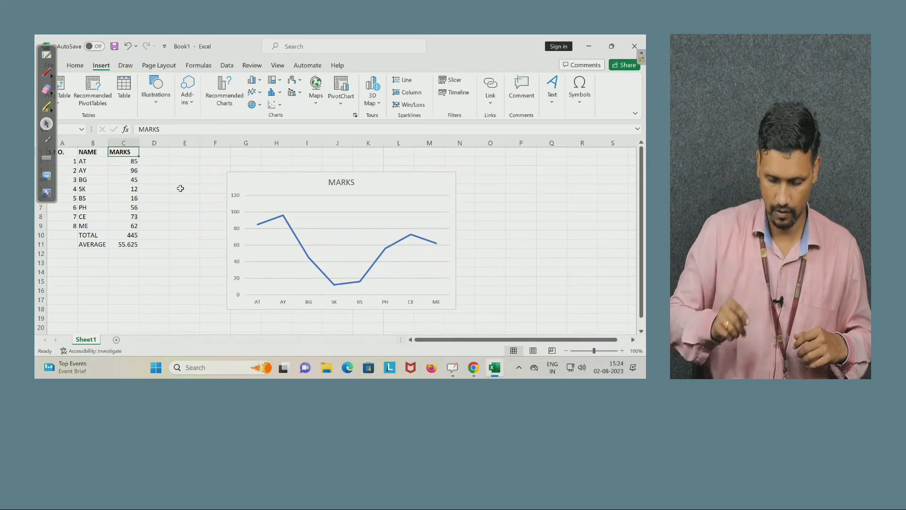
{"action": "key", "text": "Down"}
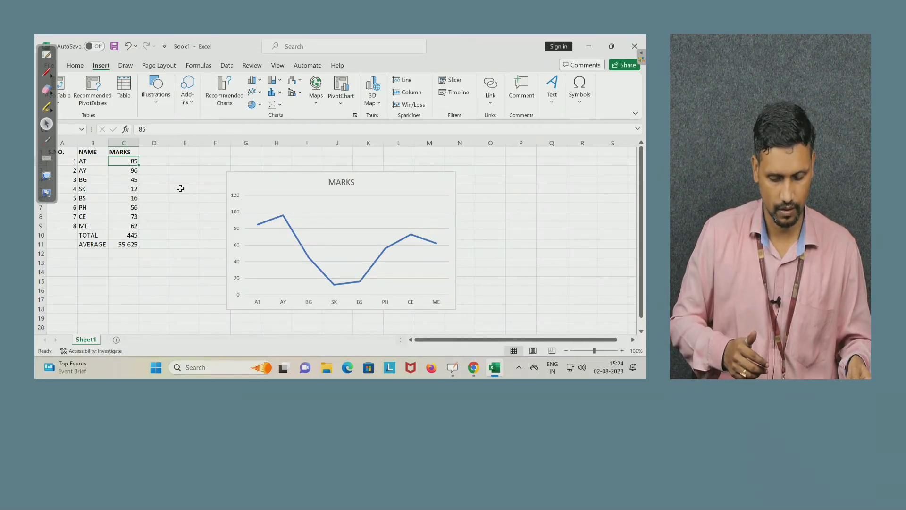
{"action": "key", "text": "ctrl+Down"}
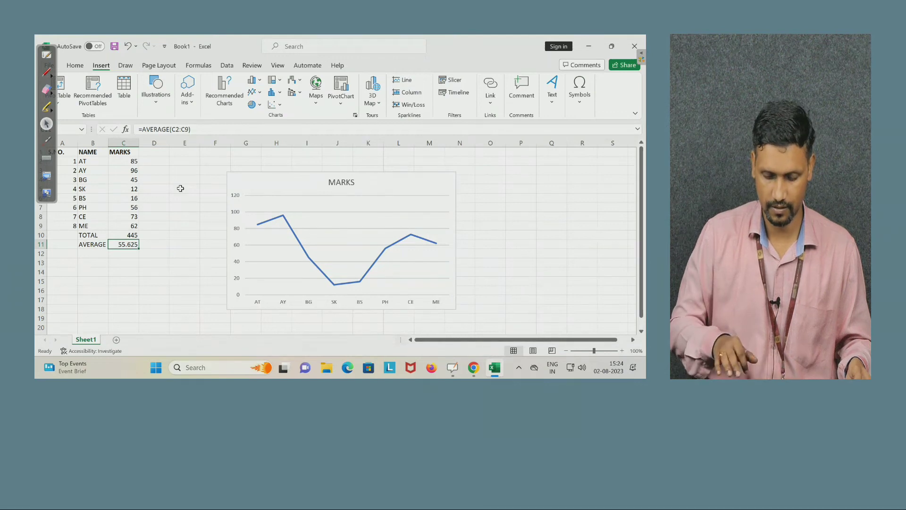
{"action": "key", "text": "ctrl+Up"}
{"action": "key", "text": "Down"}
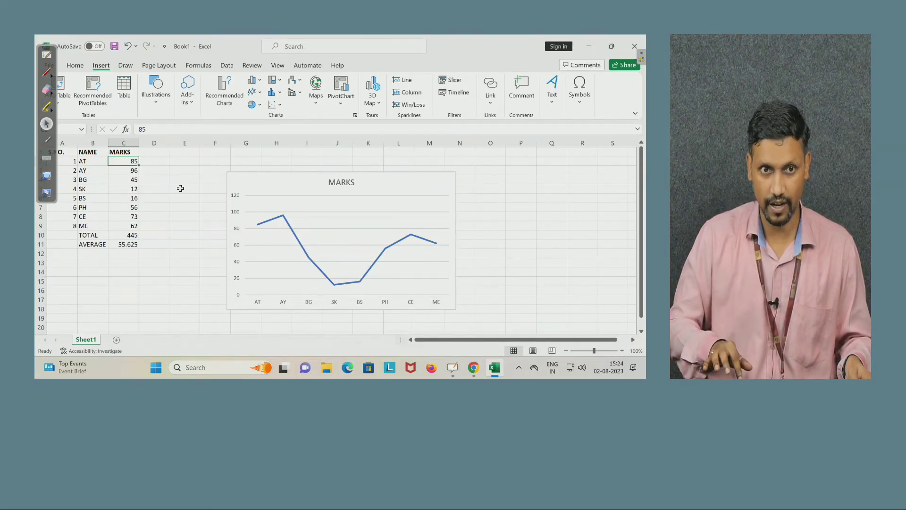
Step: Select the filled cells of the MARKS column from C2 down to C11, and clear the selection
{"action": "key", "text": "ctrl+shift+Down"}
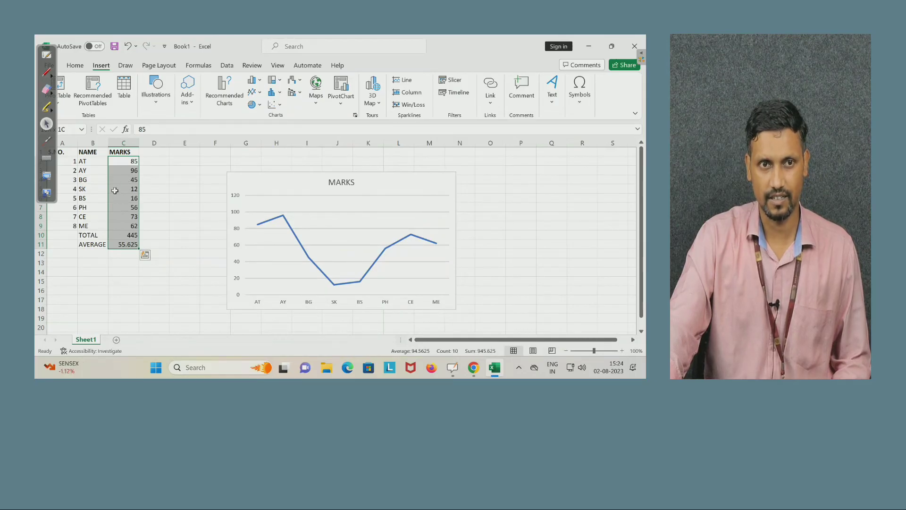
{"action": "left_click", "coordinate": [156, 218]}
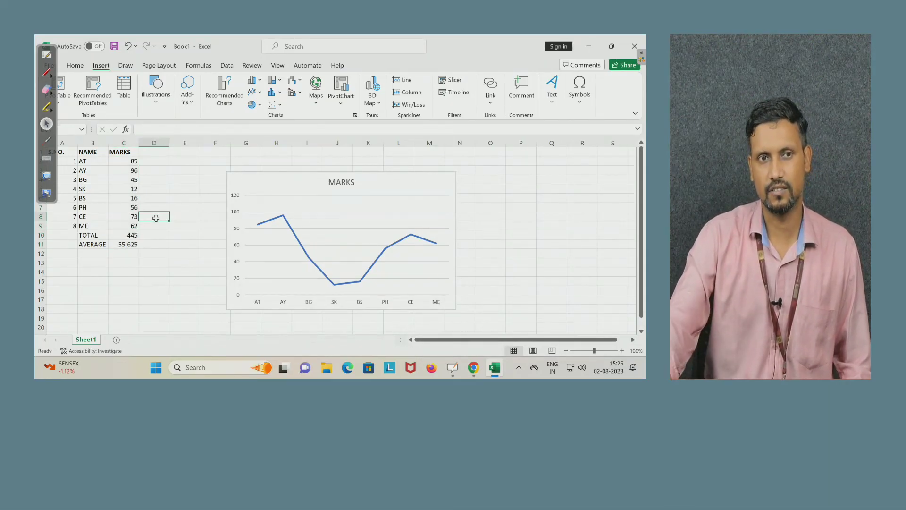
{"action": "left_click", "coordinate": [197, 206]}
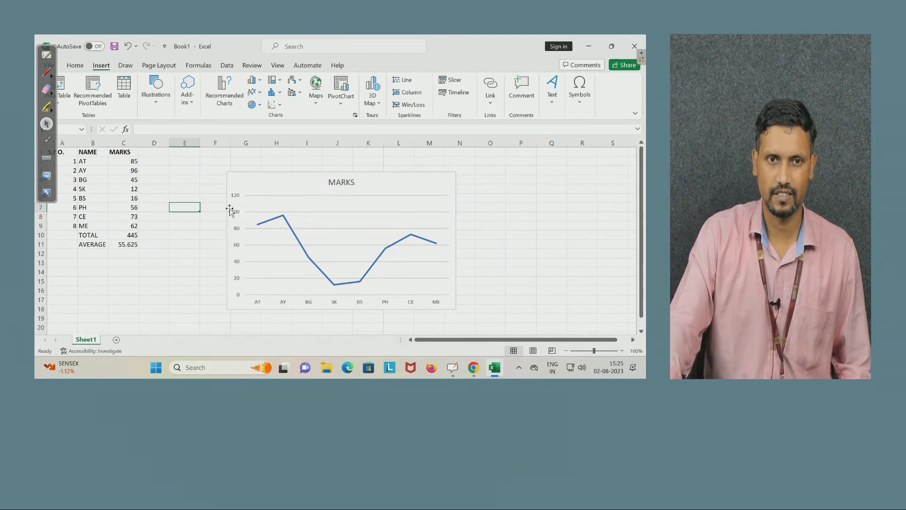
Step: Add axis titles and data labels to the MARKS line chart
{"action": "left_click", "coordinate": [429, 181]}
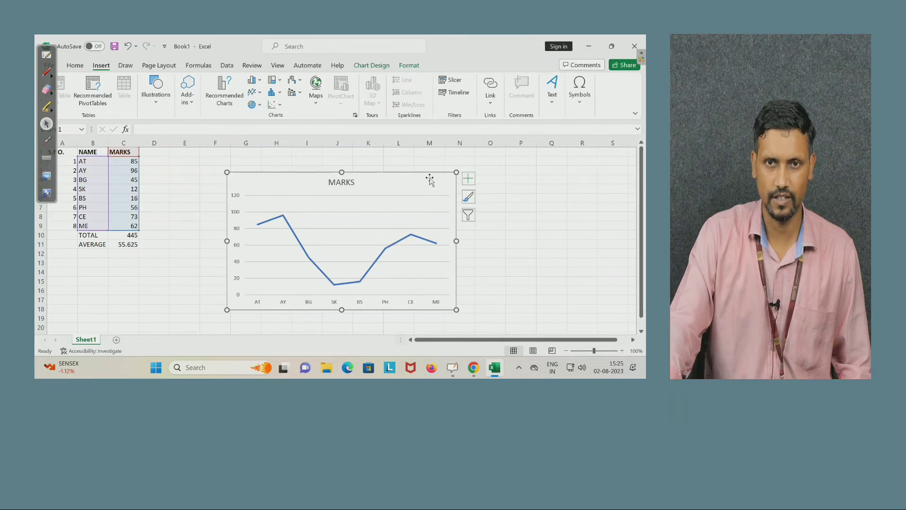
{"action": "left_click", "coordinate": [469, 179]}
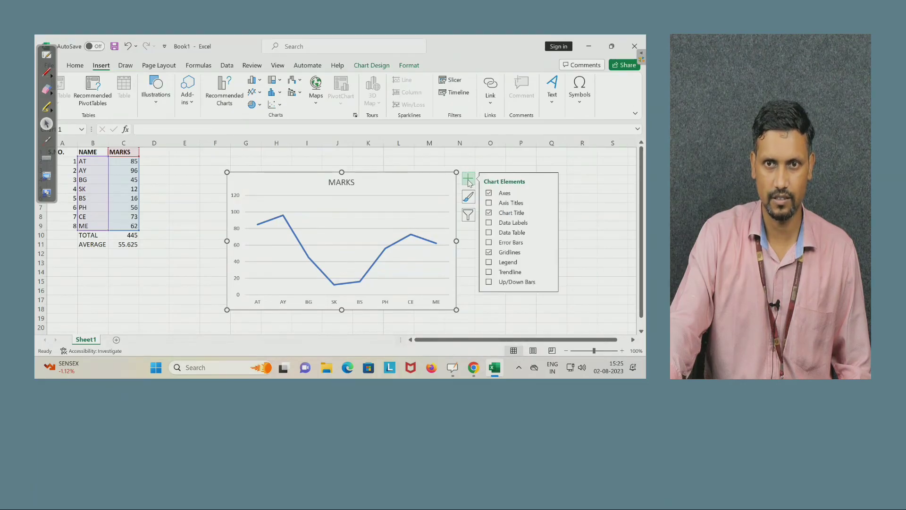
{"action": "left_click", "coordinate": [514, 206]}
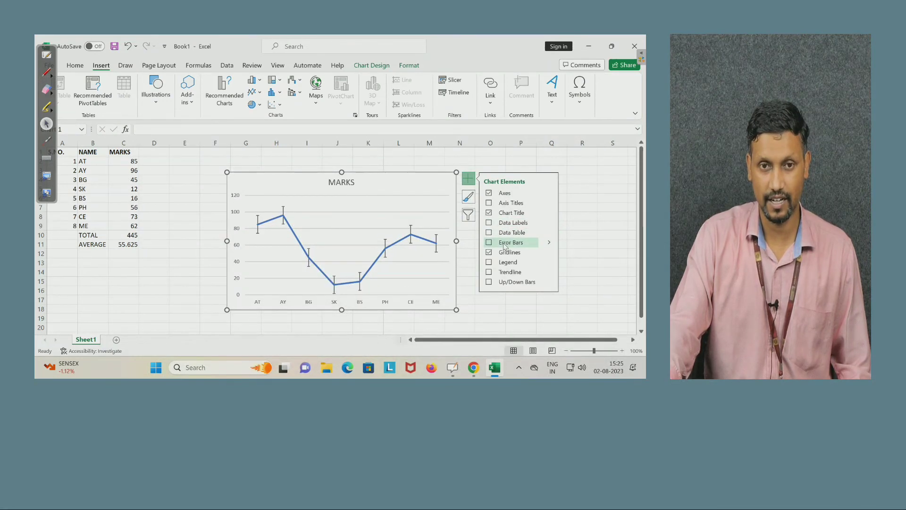
{"action": "left_click", "coordinate": [489, 203]}
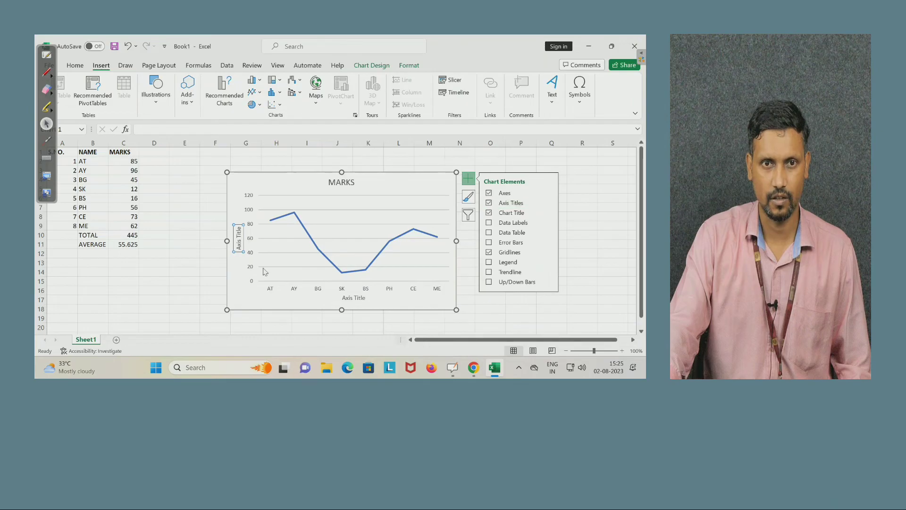
{"action": "left_click", "coordinate": [490, 223]}
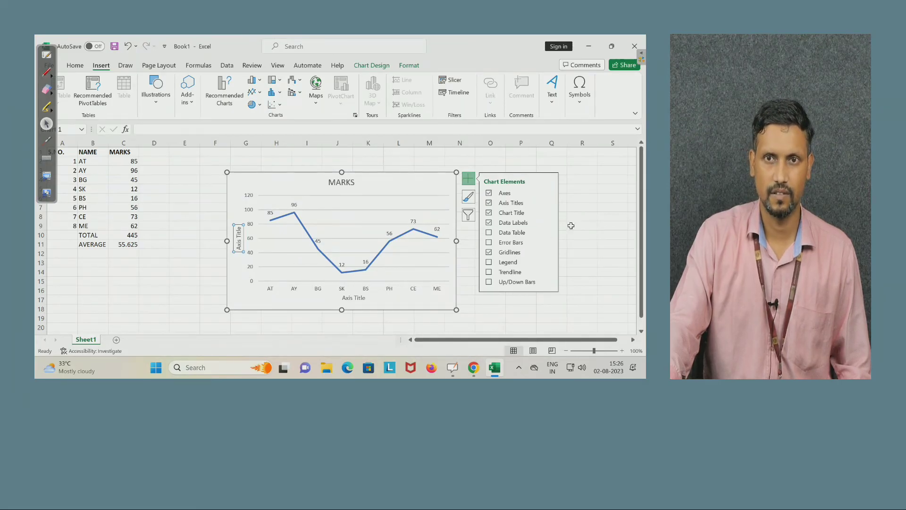
{"action": "left_click", "coordinate": [607, 207]}
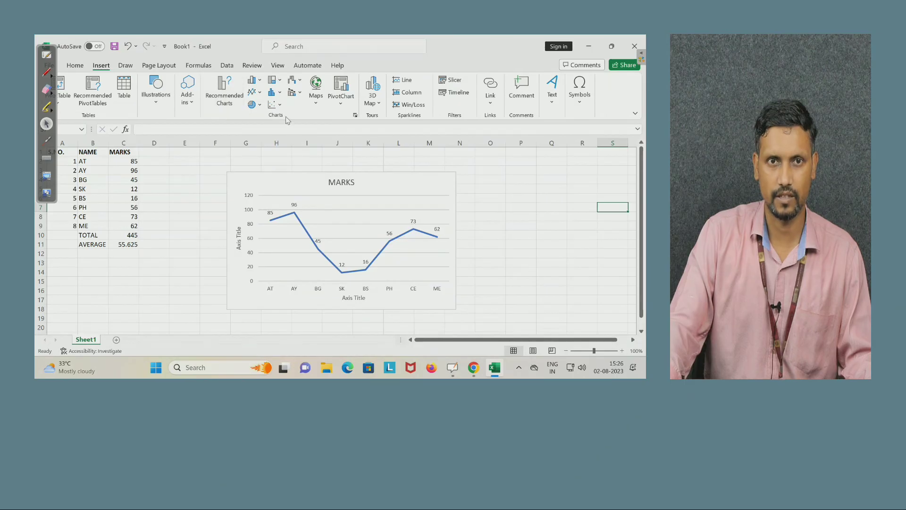
{"action": "left_click", "coordinate": [278, 83]}
{"action": "left_click", "coordinate": [254, 92]}
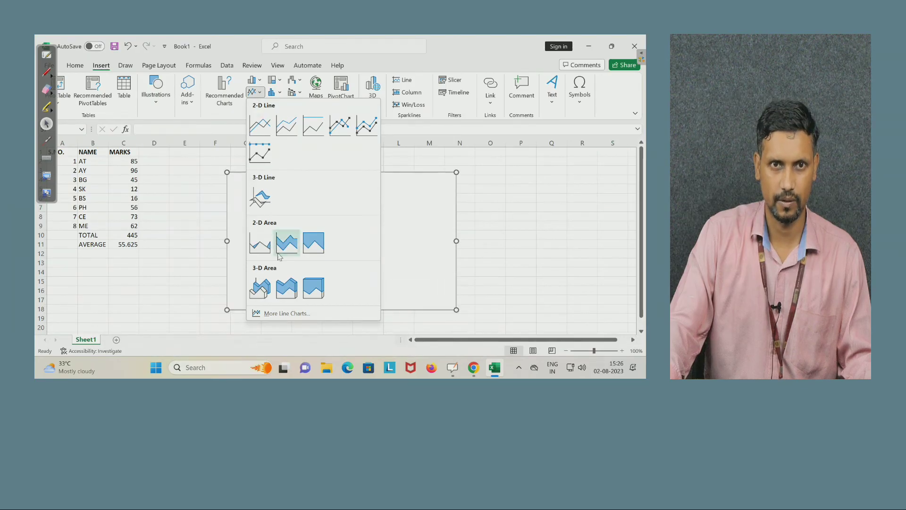
{"action": "left_click", "coordinate": [272, 95]}
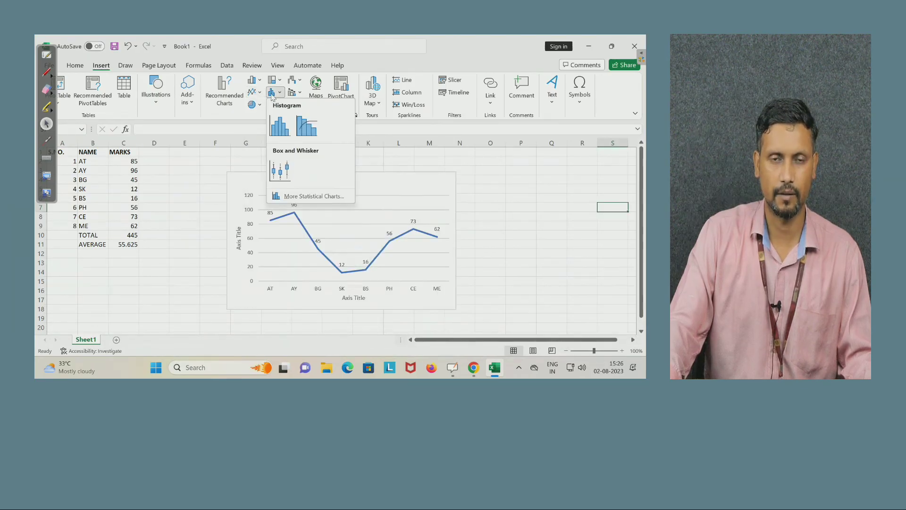
{"action": "left_click", "coordinate": [253, 80]}
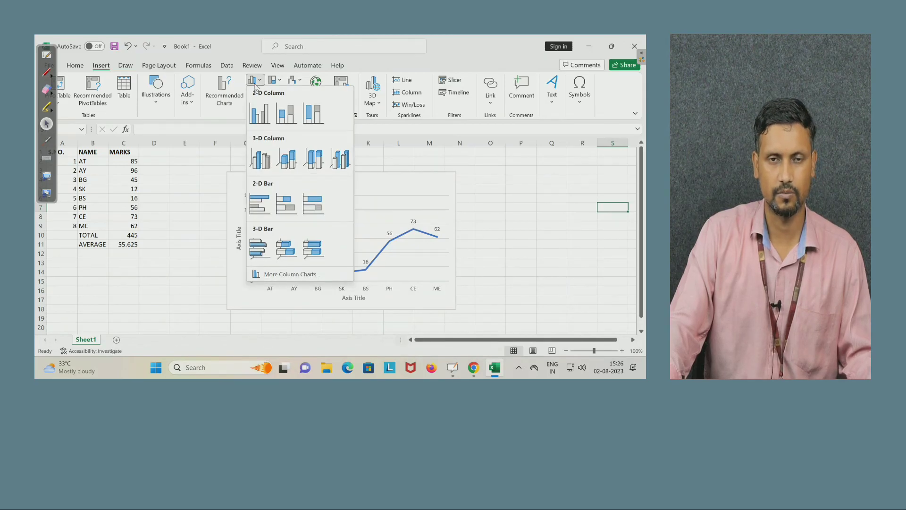
{"action": "left_click", "coordinate": [525, 187]}
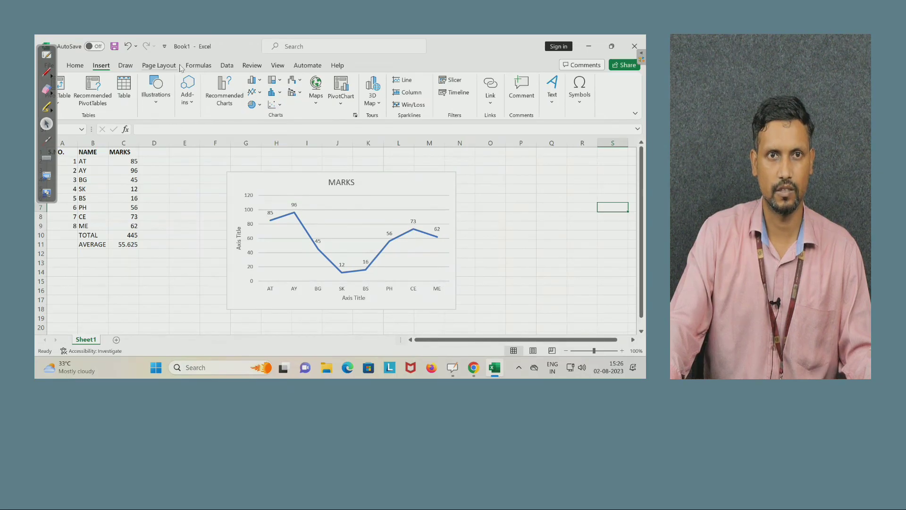
{"action": "left_click", "coordinate": [551, 197]}
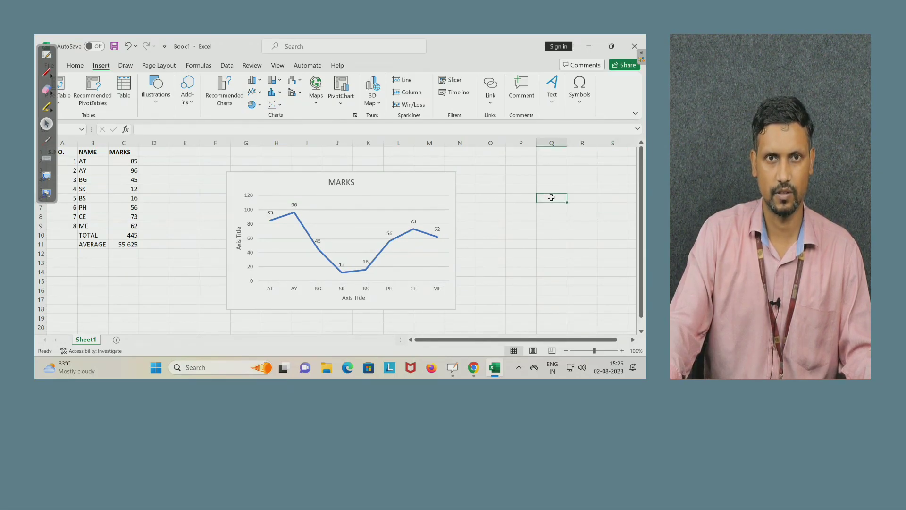